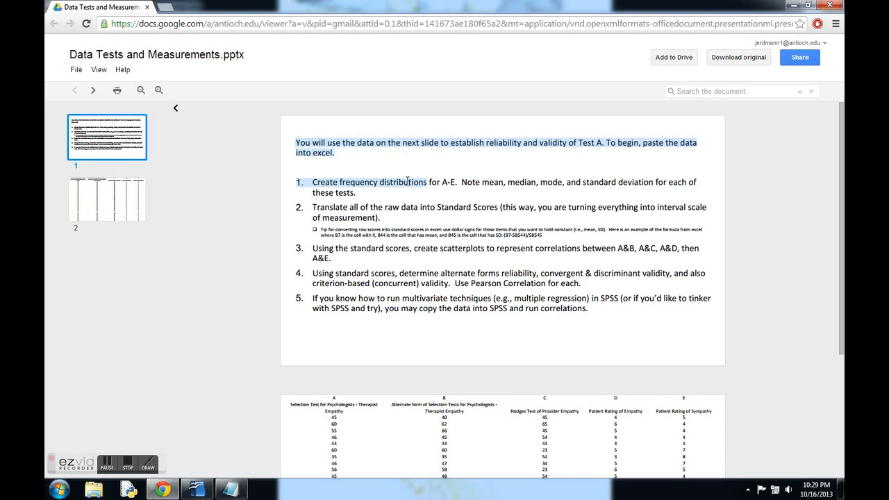
# Step: Review the assignment slides and switch to the TestandMeasurements.xls spreadsheet in OpenOffice Calc
pyautogui.click(425, 169)
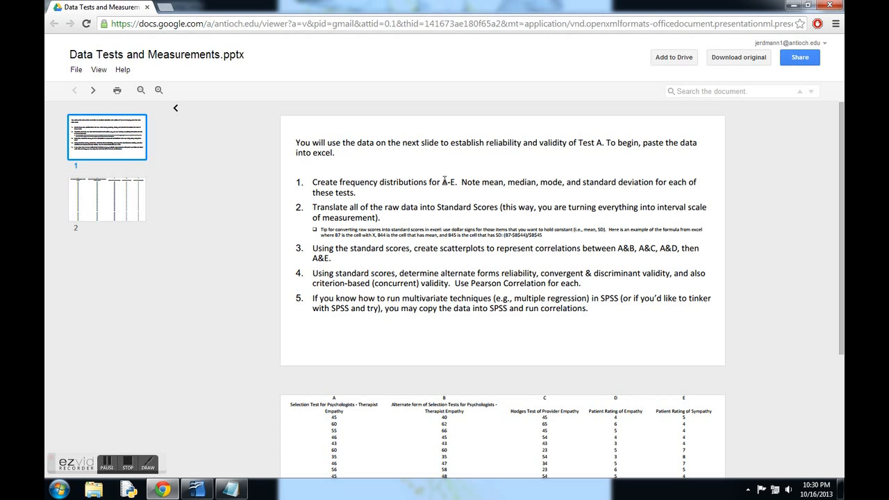
pyautogui.scroll(-3, 404, 377)
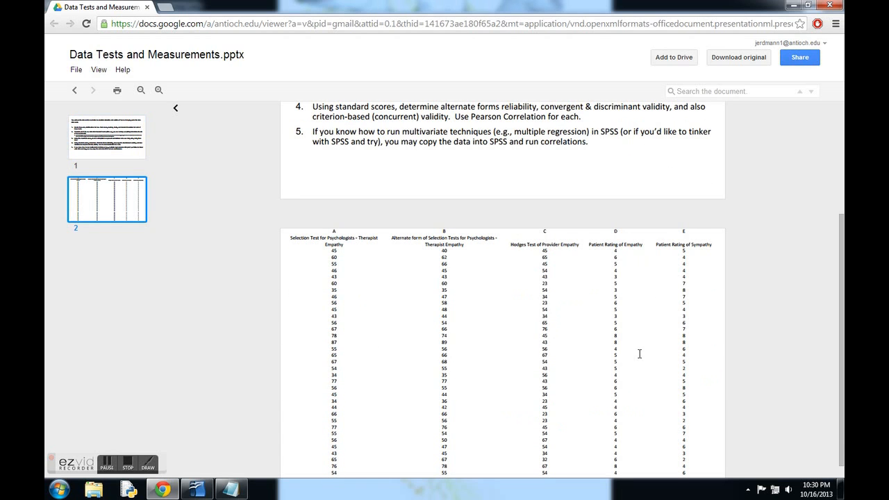
pyautogui.scroll(3, 642, 353)
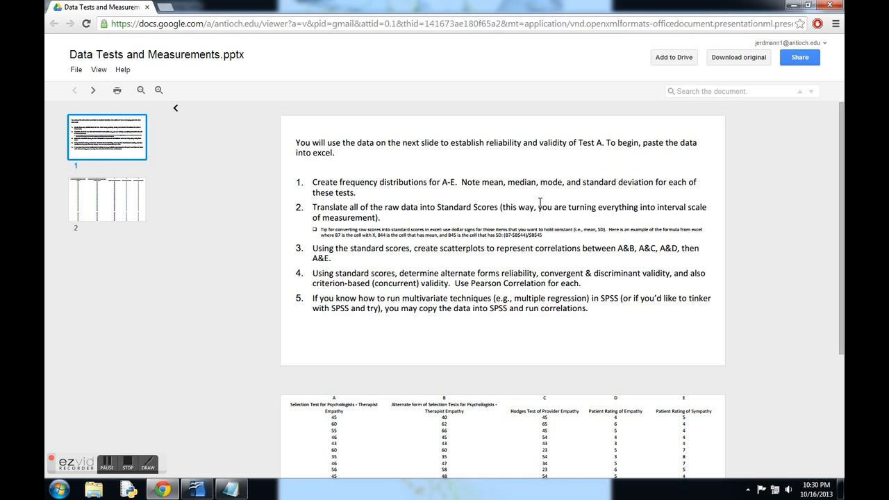
pyautogui.moveTo(199, 488)
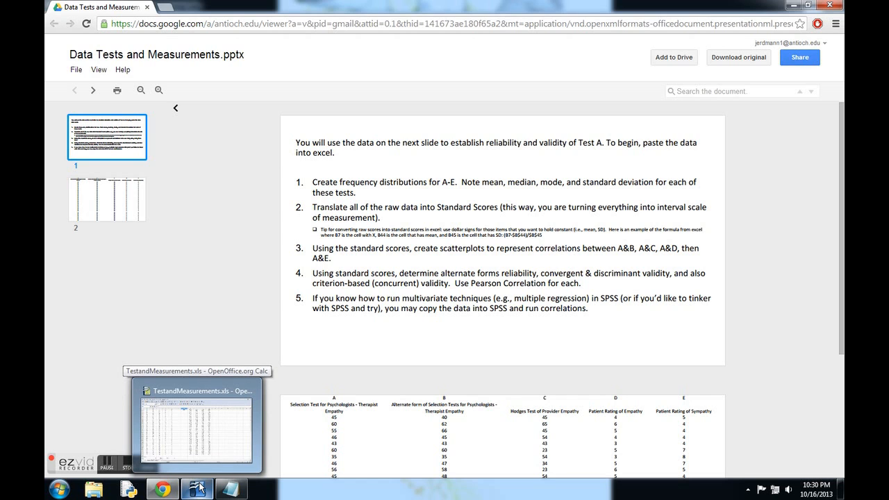
pyautogui.click(199, 488)
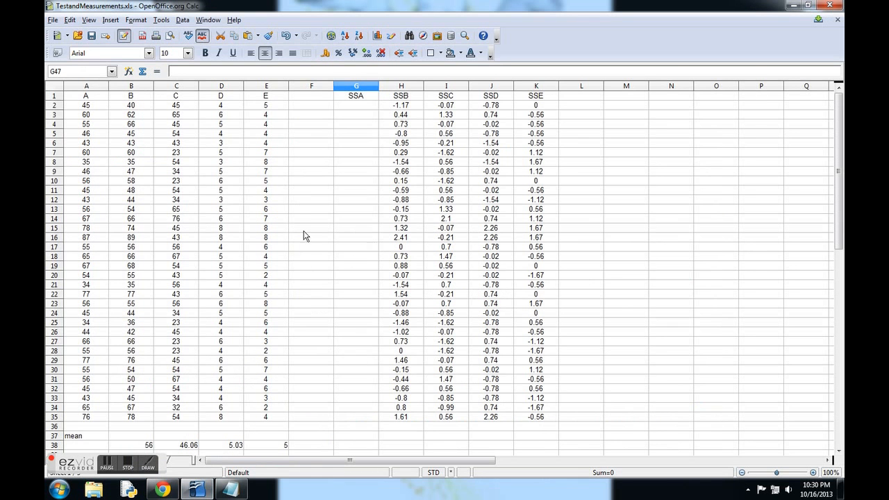
pyautogui.click(88, 97)
pyautogui.moveTo(89, 97); pyautogui.dragTo(319, 403)
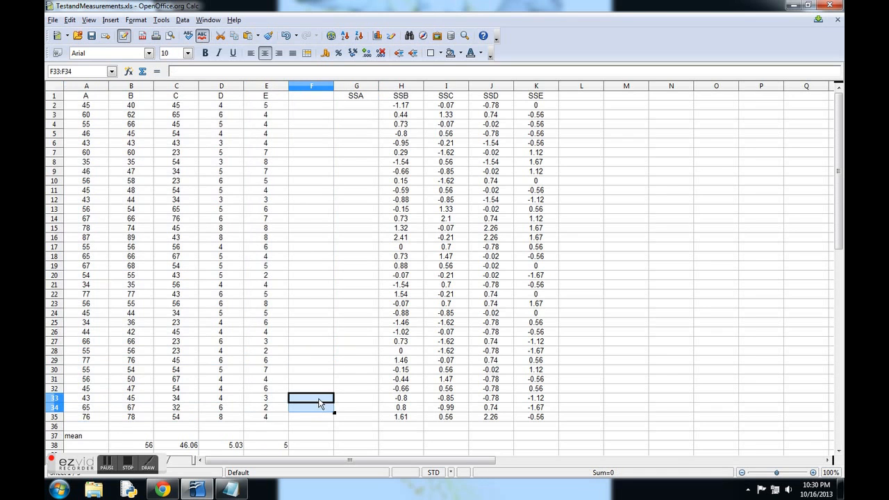
pyautogui.scroll(-3, 320, 403)
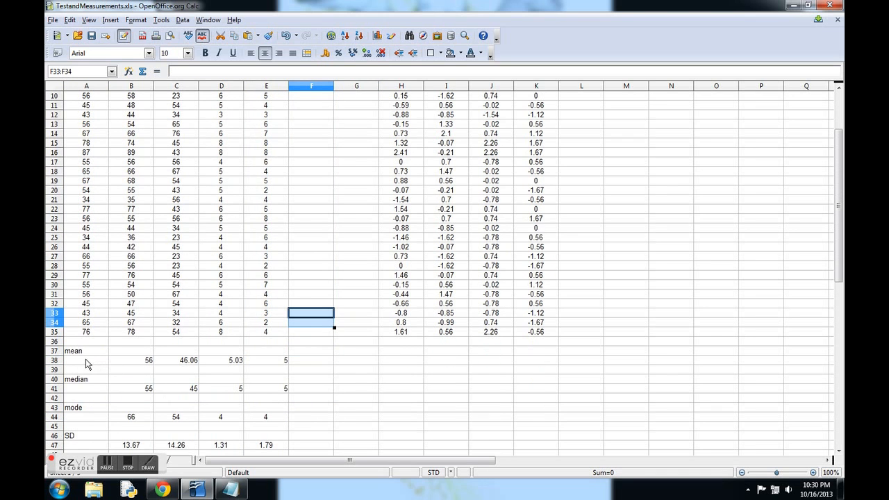
pyautogui.scroll(3, 87, 365)
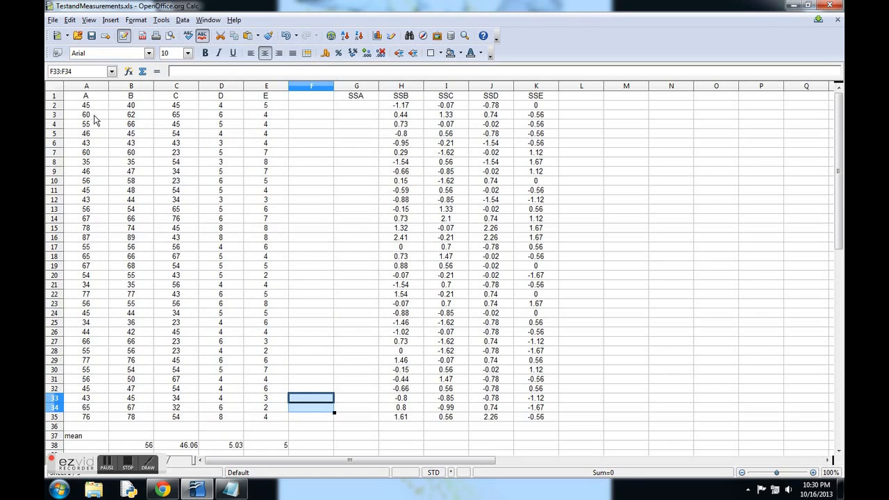
# Step: Calculate the mean of test A in cell A38 with the formula =average(A2:A35)
pyautogui.click(94, 447)
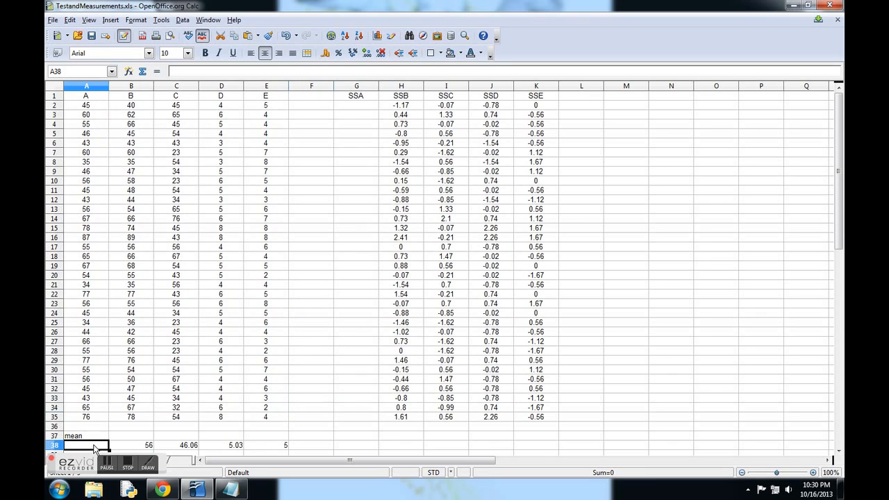
pyautogui.write('=')
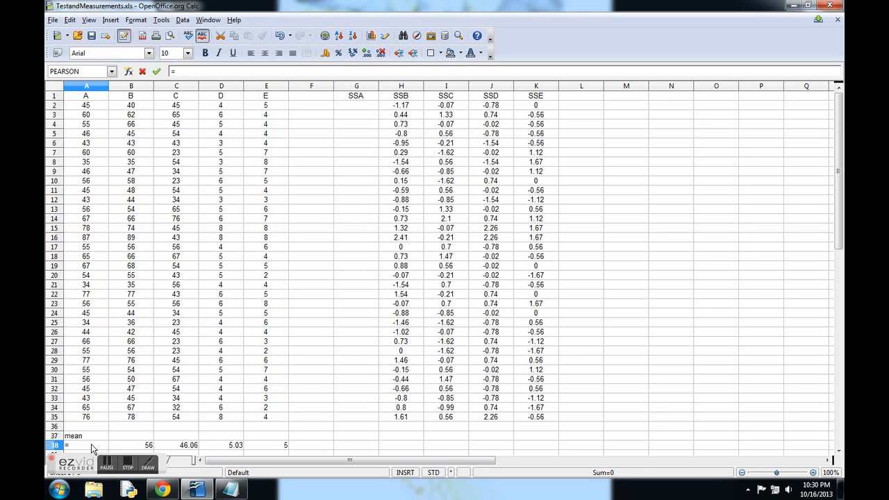
pyautogui.write('average(')
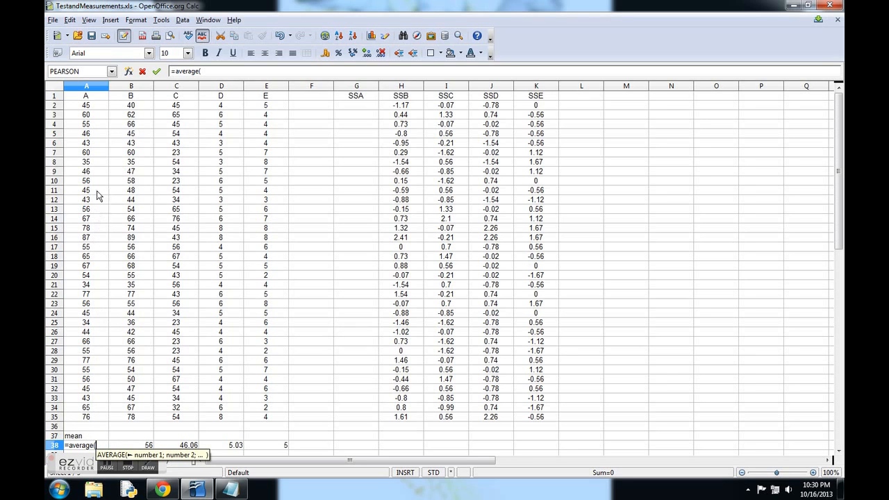
pyautogui.moveTo(95, 108); pyautogui.dragTo(99, 422)
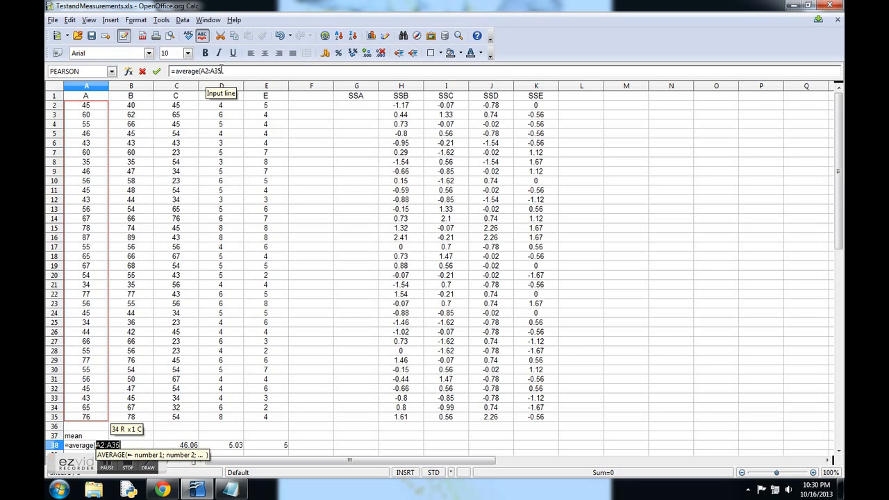
pyautogui.write(')')
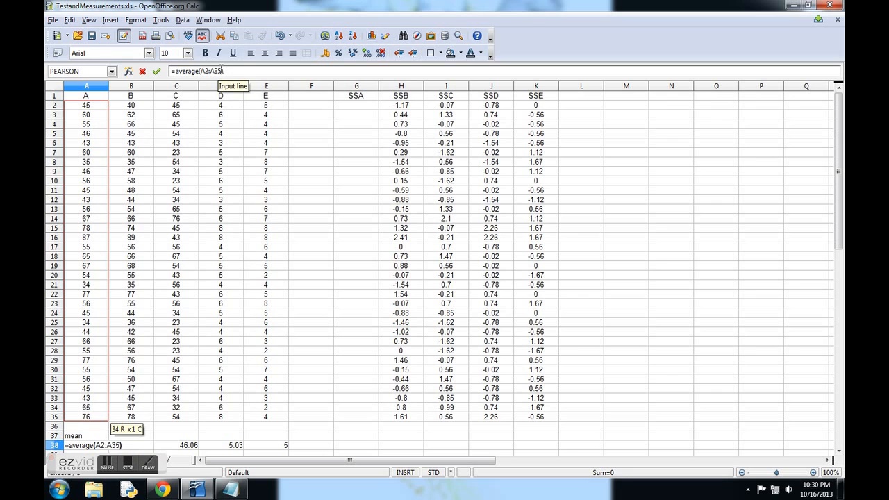
pyautogui.press('Return')
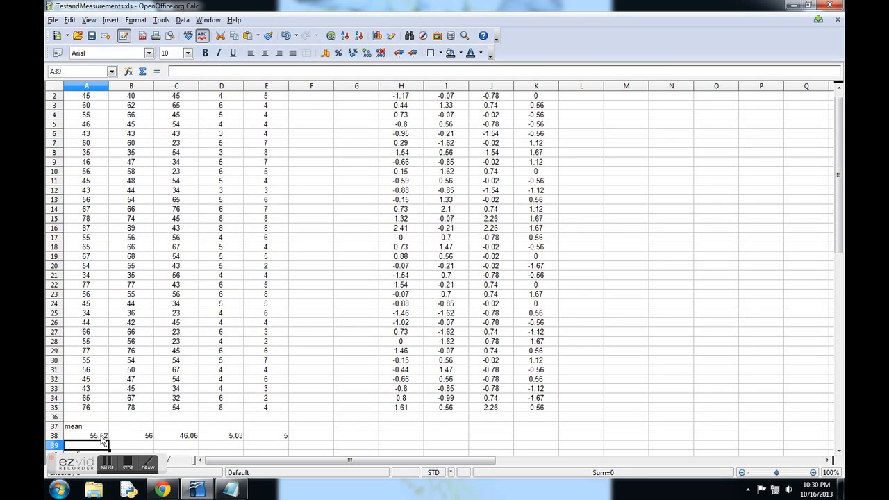
# Step: Calculate the median of test A in cell A41 with the formula =median(A2:A35)
pyautogui.scroll(-2, 102, 437)
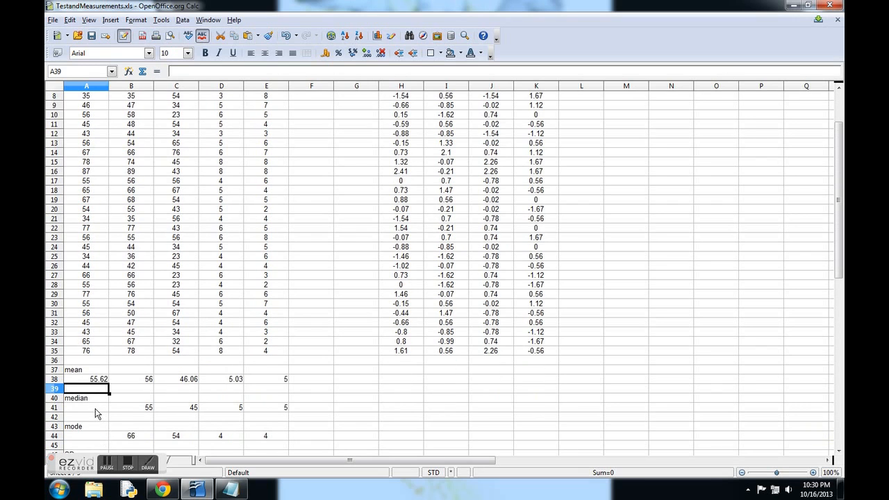
pyautogui.click(97, 412)
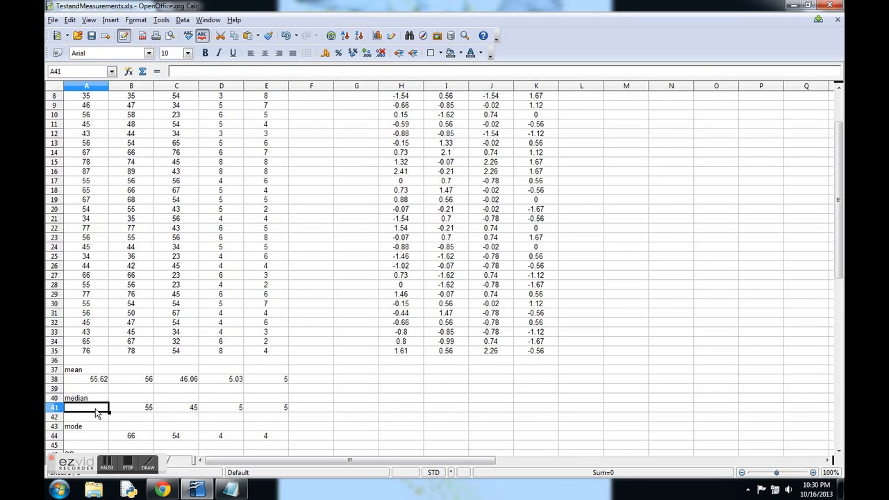
pyautogui.write('=med')
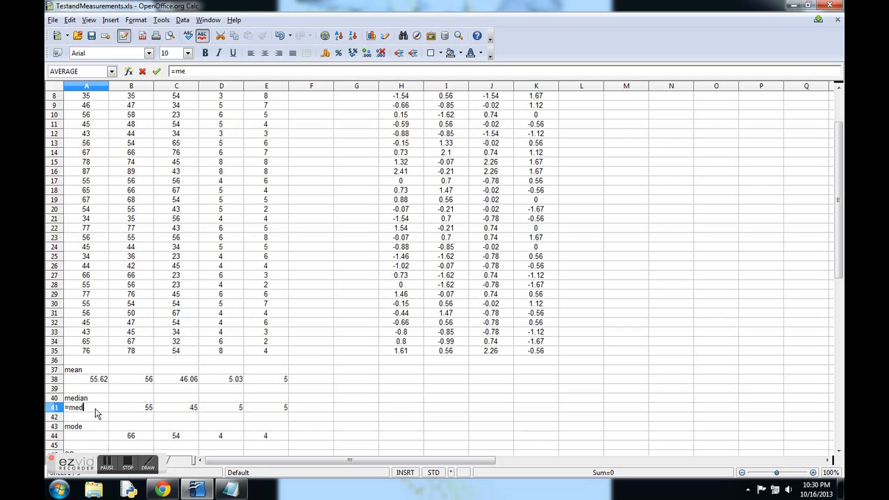
pyautogui.write('ian(')
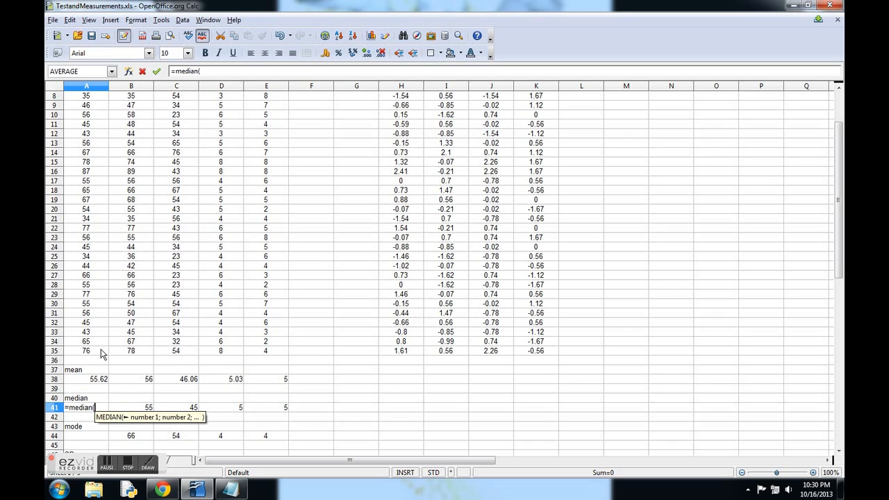
pyautogui.scroll(3, 101, 350)
pyautogui.moveTo(83, 105); pyautogui.dragTo(91, 418)
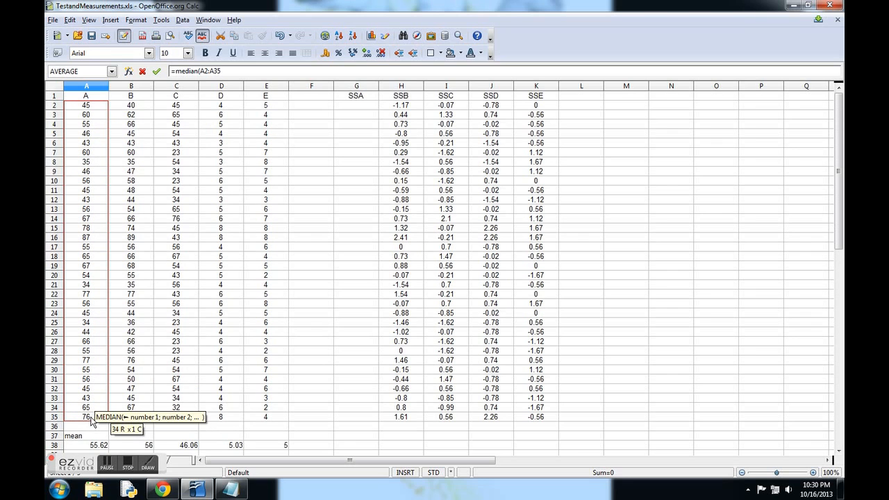
pyautogui.write(')')
pyautogui.press('Return')
# Step: Calculate the mode of test A in cell A44 by applying the mode function to A2:A35
pyautogui.scroll(-2, 98, 419)
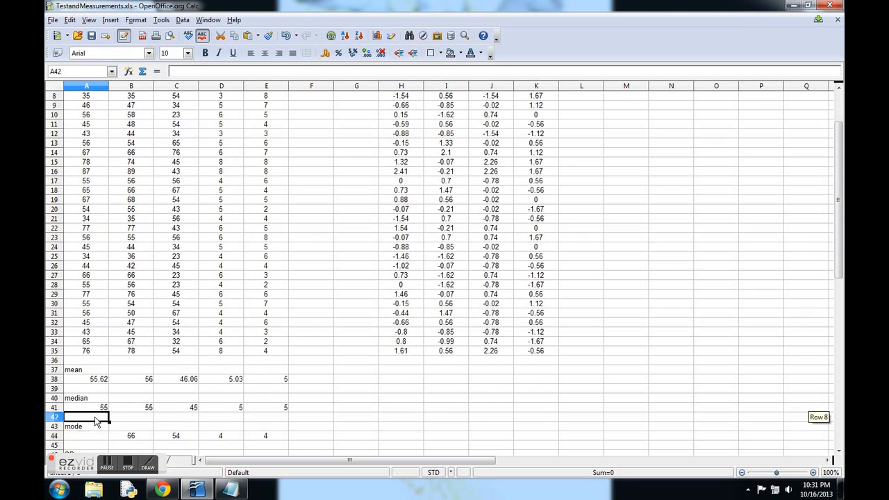
pyautogui.click(98, 408)
pyautogui.write('=mode(')
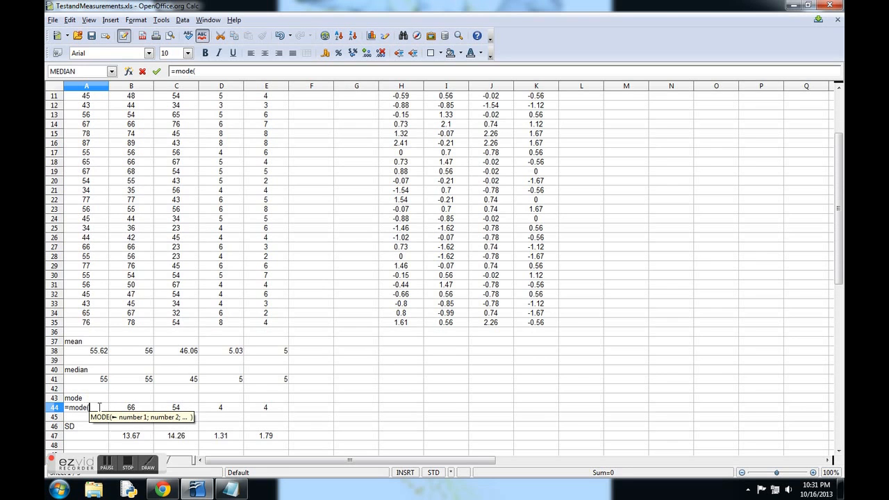
pyautogui.scroll(4, 99, 408)
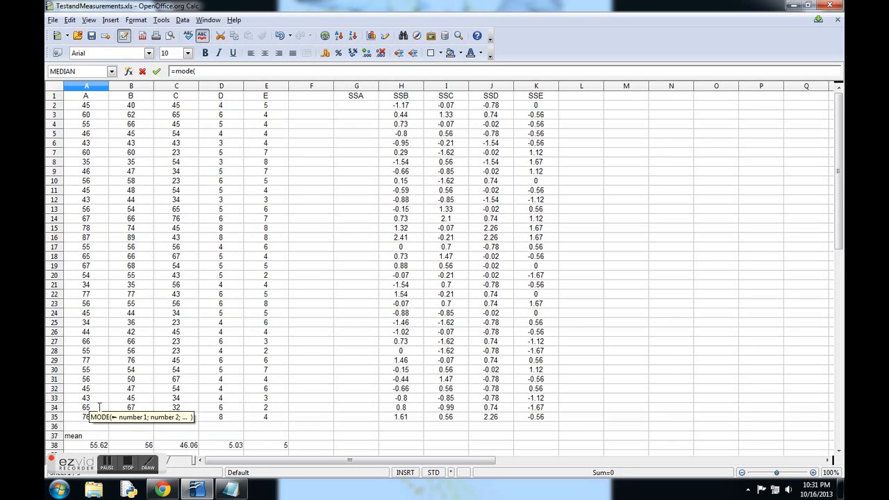
pyautogui.moveTo(86, 109); pyautogui.dragTo(91, 417)
pyautogui.press('Return')
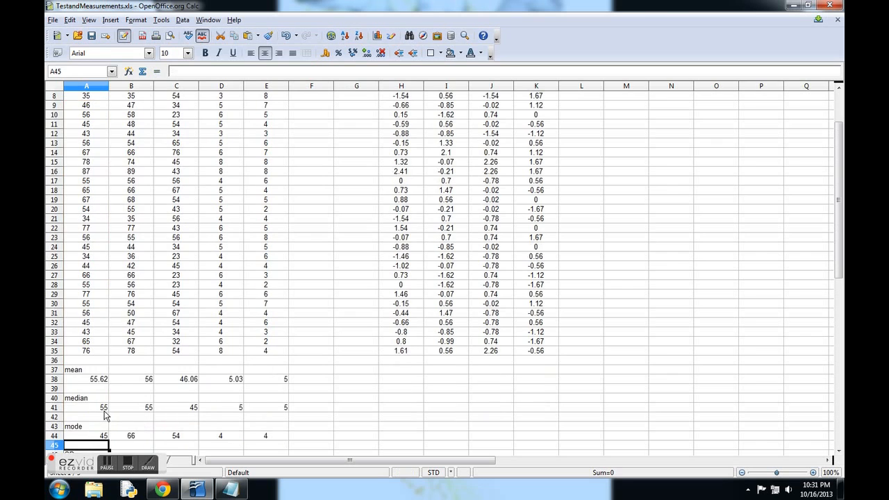
# Step: Calculate the standard deviation of test A in cell A47 with the formula =stdev(A2:A35)
pyautogui.scroll(-3, 100, 402)
pyautogui.click(96, 384)
pyautogui.write('=stdev(')
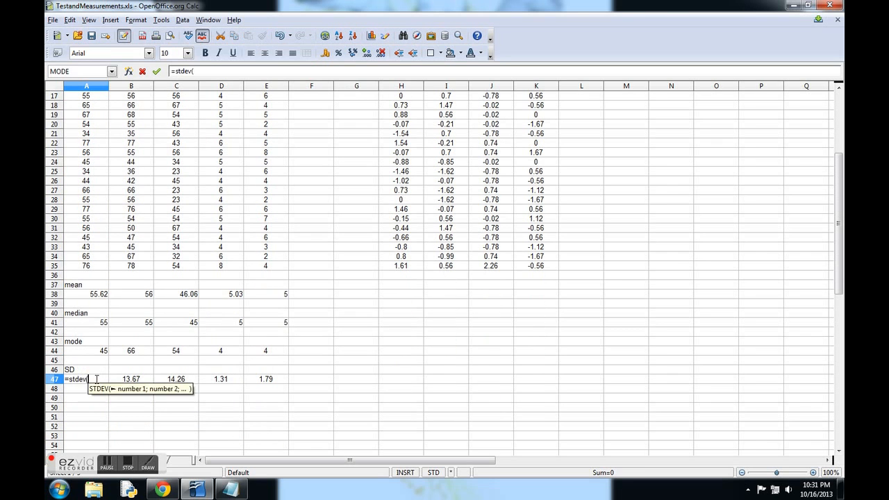
pyautogui.scroll(5, 97, 378)
pyautogui.moveTo(78, 105); pyautogui.dragTo(93, 420)
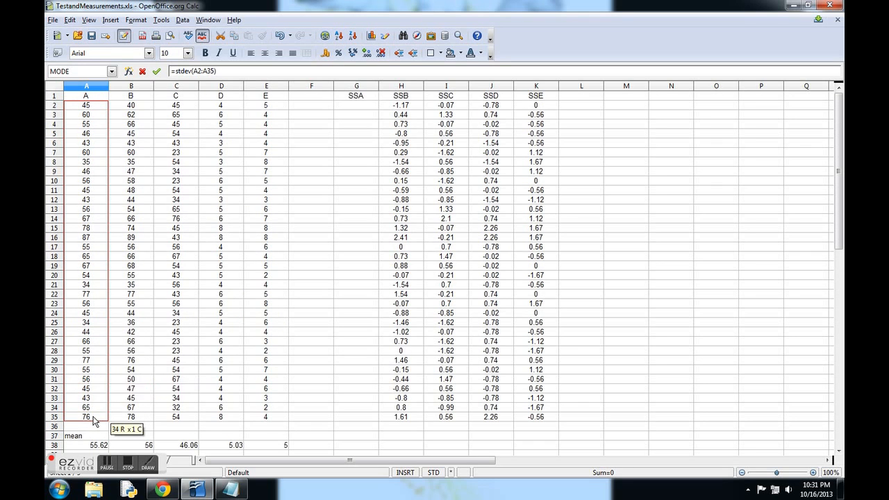
pyautogui.press('Return')
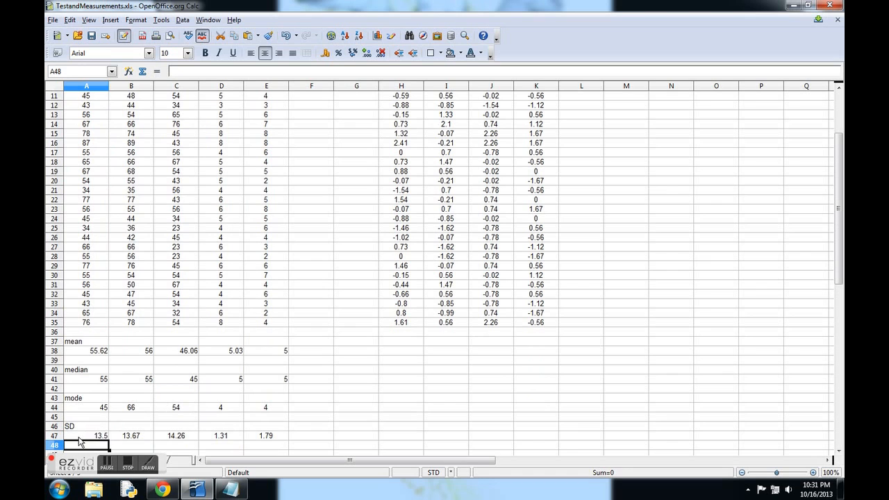
# Step: Start a standardize function in cell G2, the first cell under the SSA heading
pyautogui.scroll(3, 312, 373)
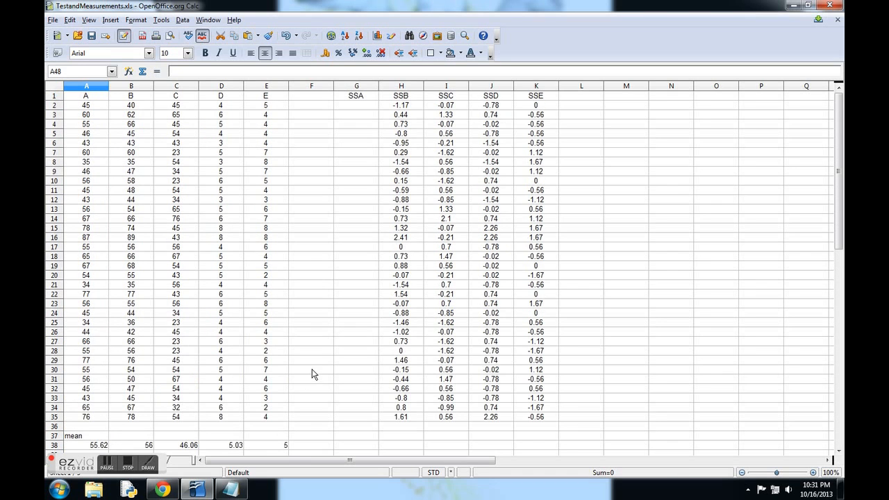
pyautogui.click(347, 106)
pyautogui.write('=')
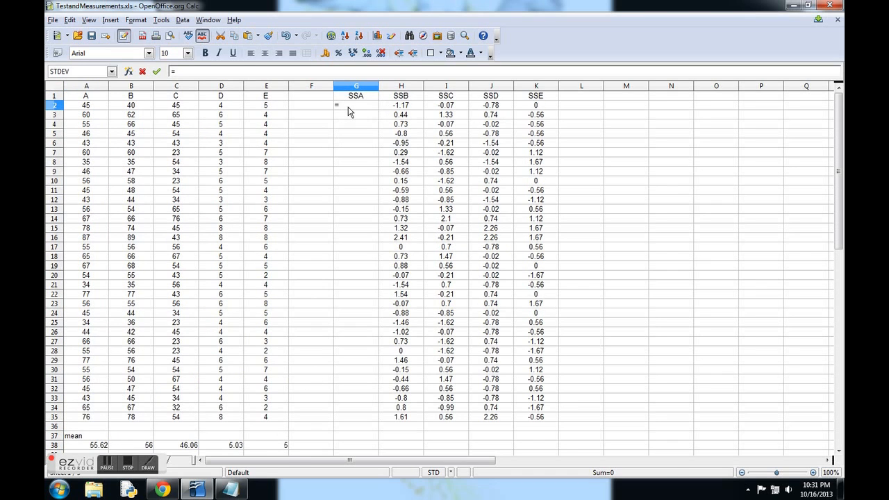
pyautogui.write('standar')
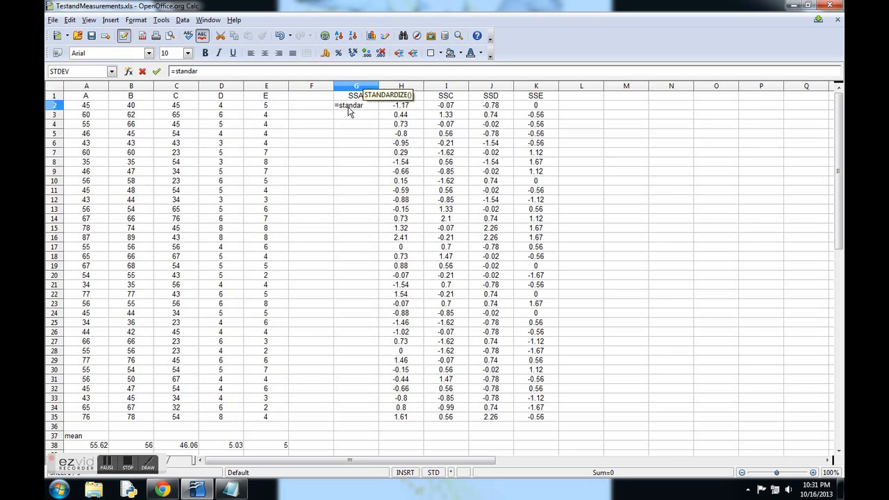
pyautogui.press('BackSpace')
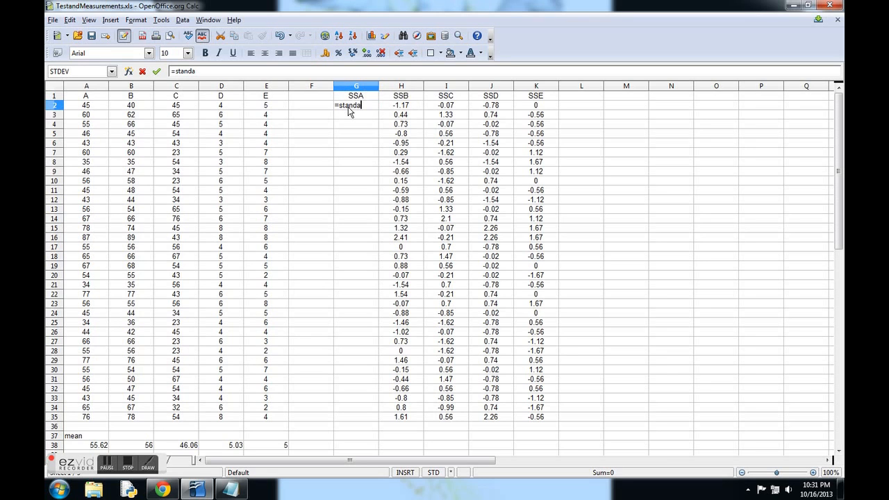
pyautogui.write('rdiz')
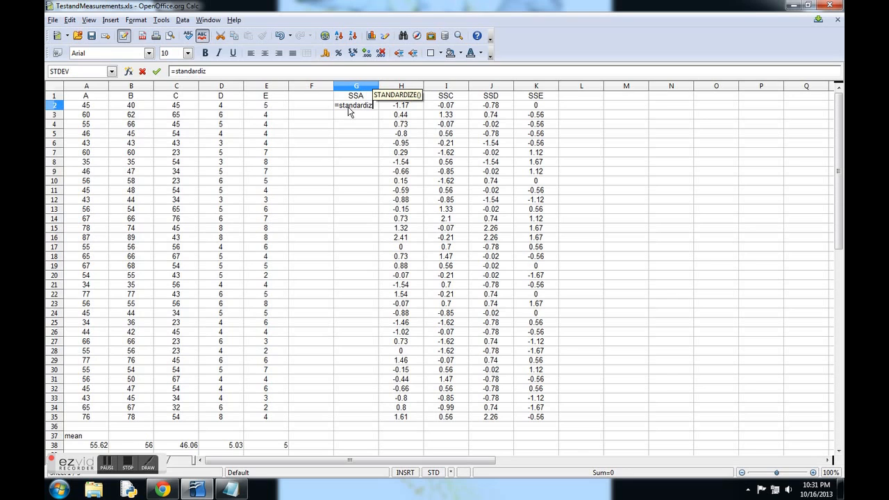
pyautogui.write('ae(')
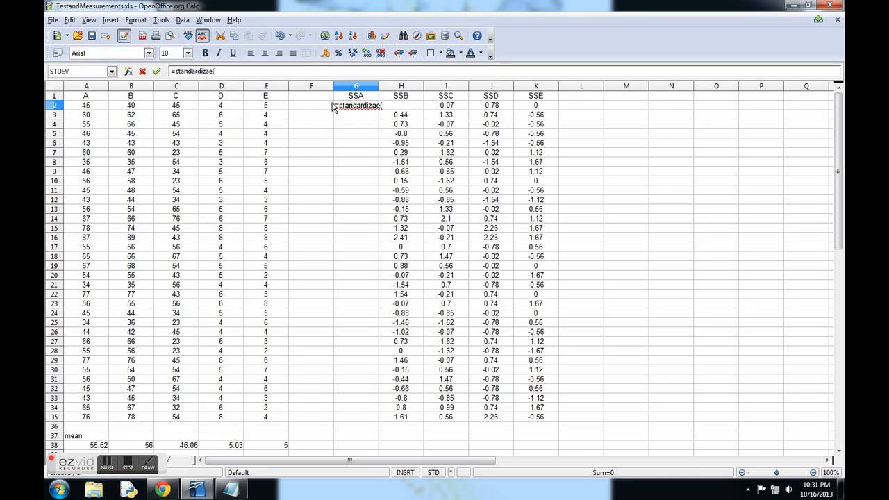
pyautogui.press('BackSpace')
pyautogui.press('BackSpace')
pyautogui.press('BackSpace')
pyautogui.write('e(')
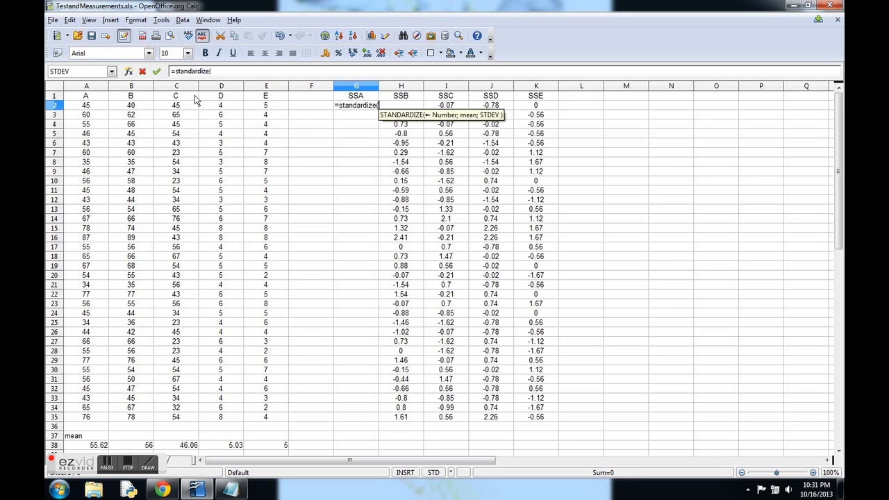
# Step: Complete the formula in G2 as =standardize(A2; A38; A47), using test A's first score, mean and standard deviation
pyautogui.click(102, 108)
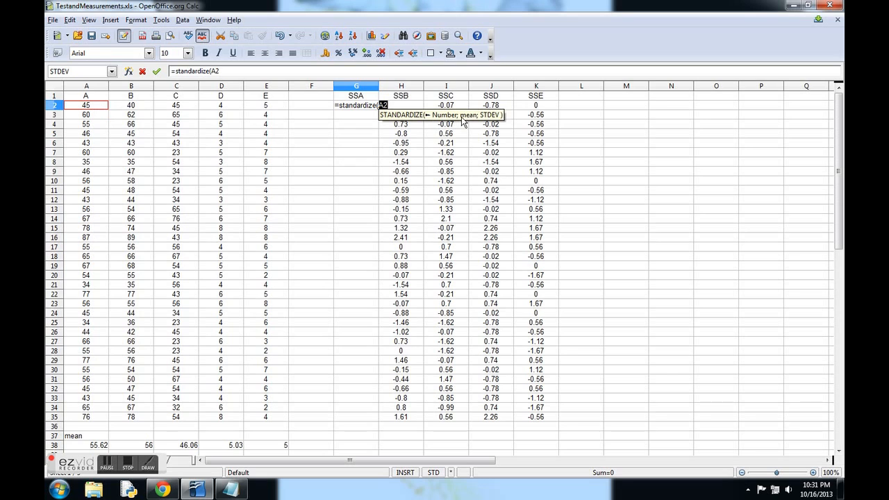
pyautogui.write(';')
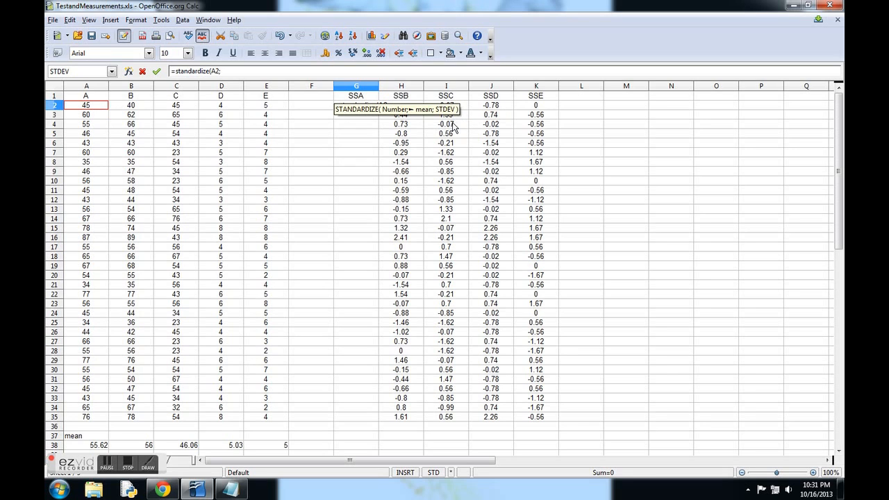
pyautogui.click(95, 448)
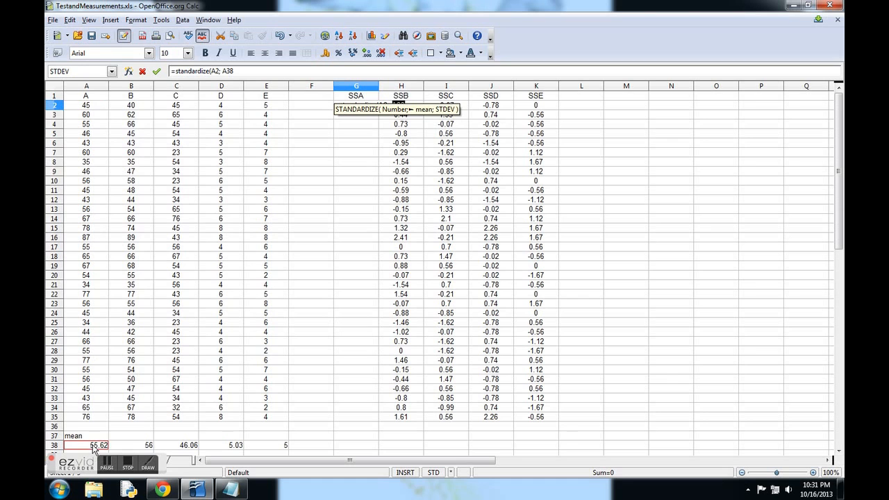
pyautogui.write(';')
pyautogui.scroll(-3, 94, 447)
pyautogui.click(95, 445)
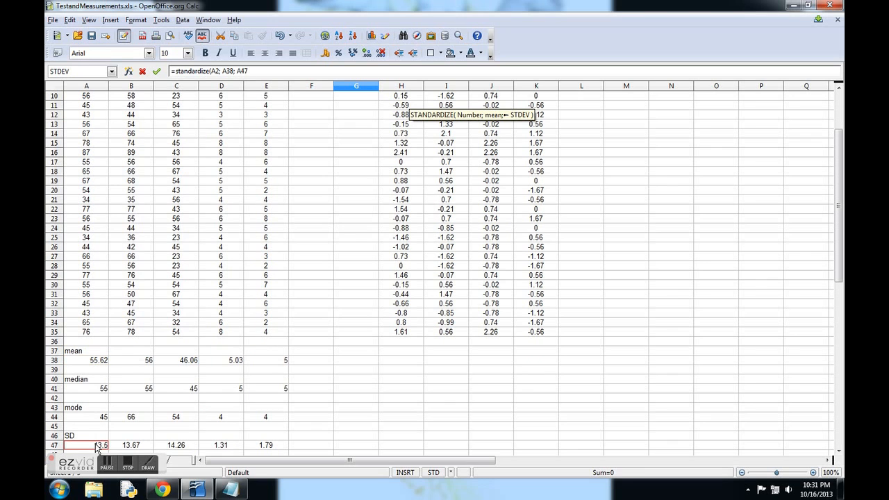
pyautogui.scroll(3, 241, 320)
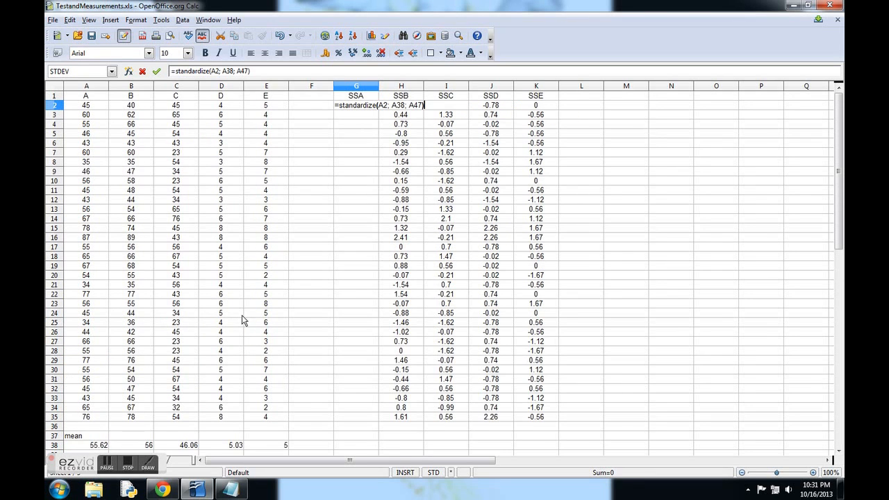
pyautogui.press('Return')
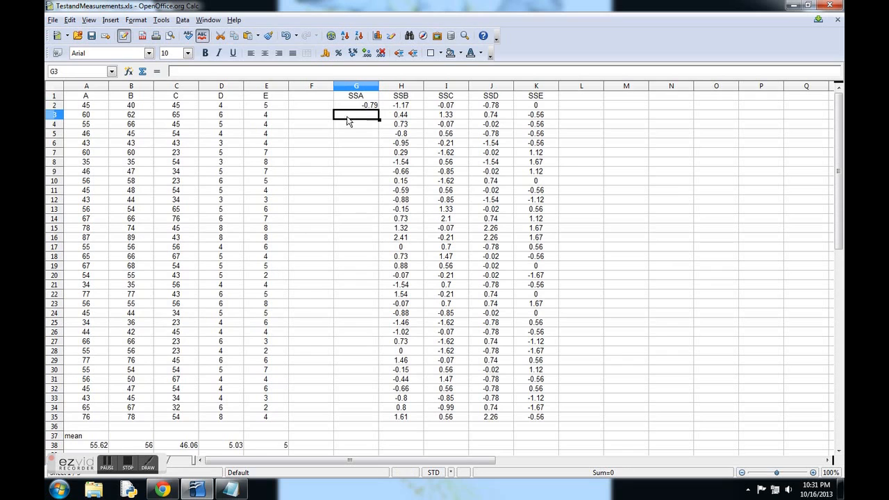
# Step: Try to fill the G2 formula down to G35, and undo the fill
pyautogui.click(361, 106)
pyautogui.moveTo(378, 109)
pyautogui.mouseDown()
pyautogui.moveTo(390, 428)
pyautogui.moveTo(386, 421)
pyautogui.mouseUp()
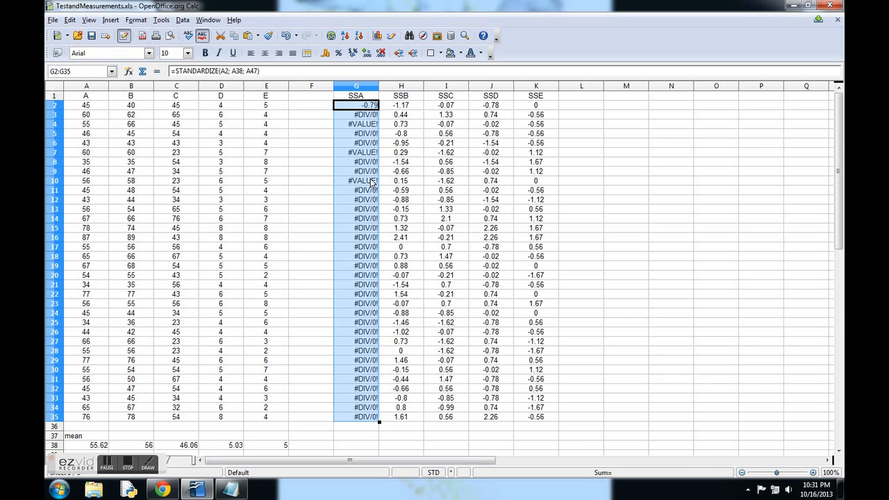
pyautogui.hotkey('ctrl', 'z')
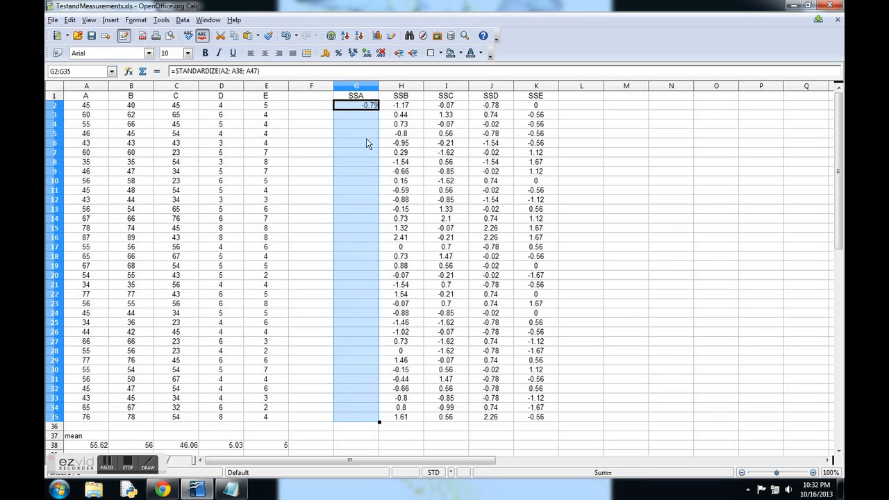
# Step: Make the mean and standard deviation references in G2 absolute, so the formula reads =STANDARDIZE(A2; $A$38; $A$47)
pyautogui.click(234, 71)
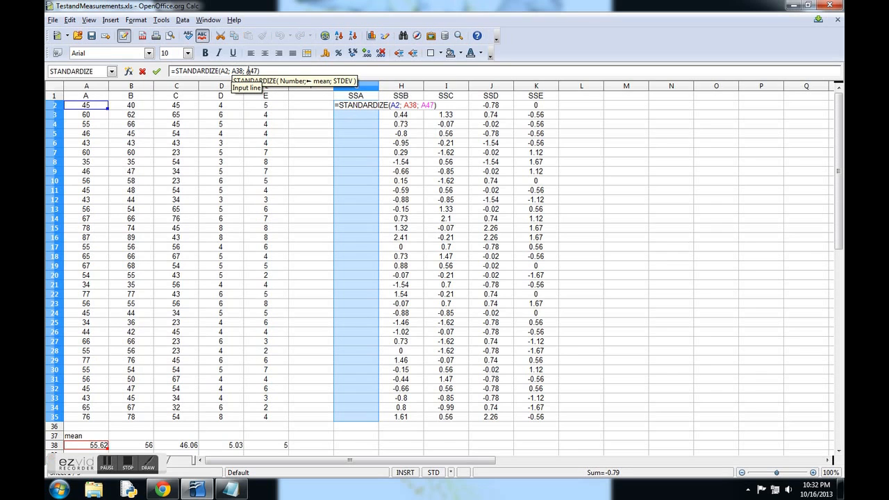
pyautogui.write('$A$')
pyautogui.press('Right')
pyautogui.press('Right')
pyautogui.press('Right')
pyautogui.press('Right')
pyautogui.write('$')
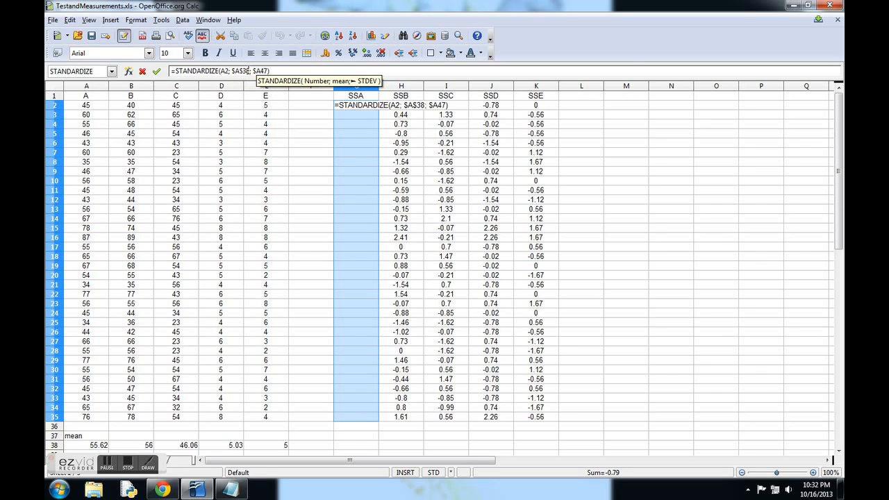
pyautogui.press('Return')
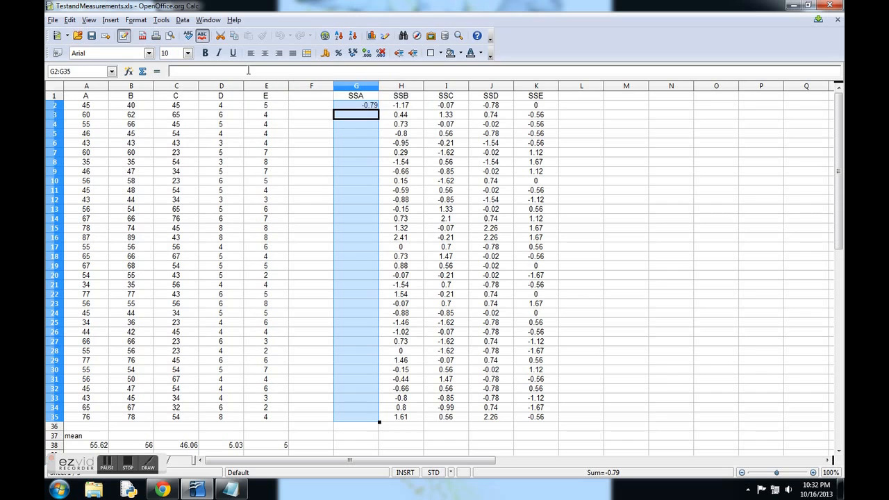
# Step: Fill the G2 standard score formula down through G35 to convert all of test A's raw scores
pyautogui.click(357, 106)
pyautogui.moveTo(380, 113); pyautogui.dragTo(388, 424)
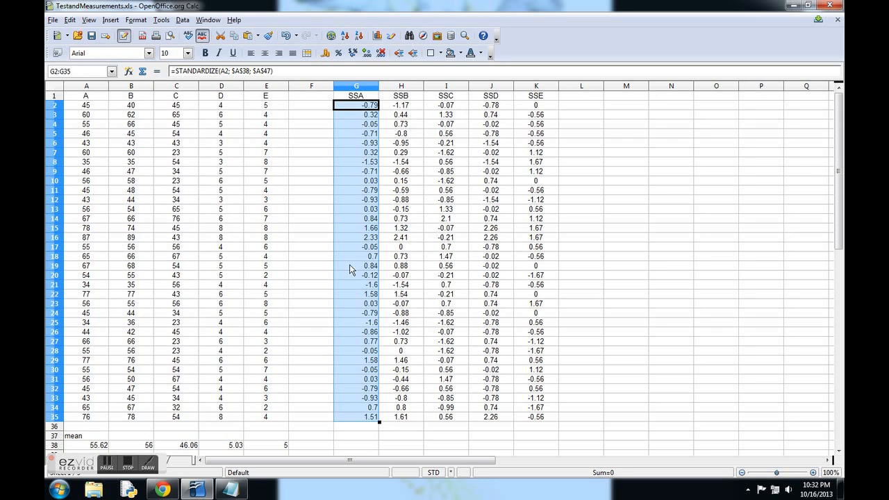
pyautogui.click(710, 286)
pyautogui.scroll(-6, 597, 287)
pyautogui.scroll(1, 349, 407)
# Step: Check the assignment instructions in Chrome, and copy the standard score columns G1:K35 in the Calc spreadsheet
pyautogui.click(164, 490)
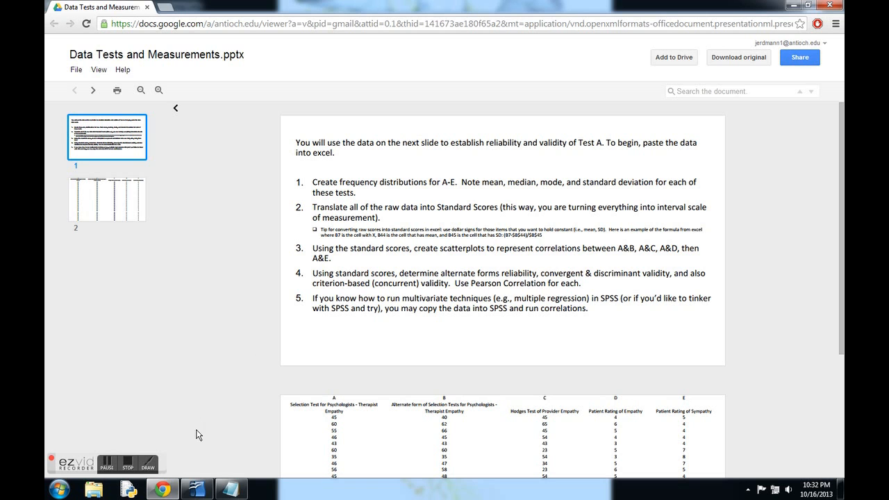
pyautogui.click(197, 490)
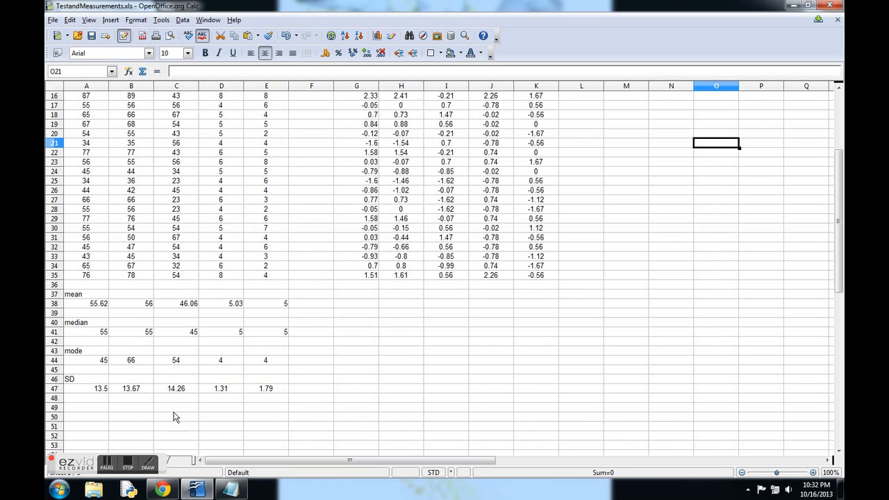
pyautogui.scroll(5, 324, 359)
pyautogui.moveTo(355, 98); pyautogui.dragTo(540, 424)
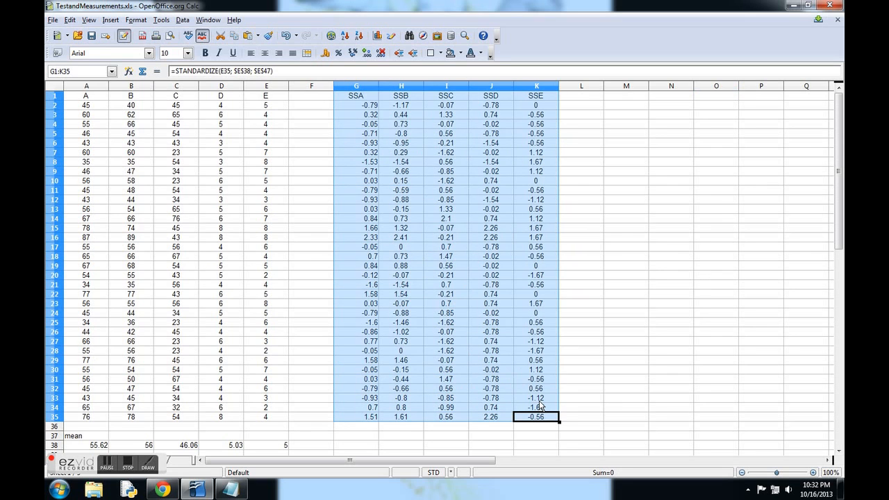
pyautogui.rightClick(541, 405)
pyautogui.click(568, 355)
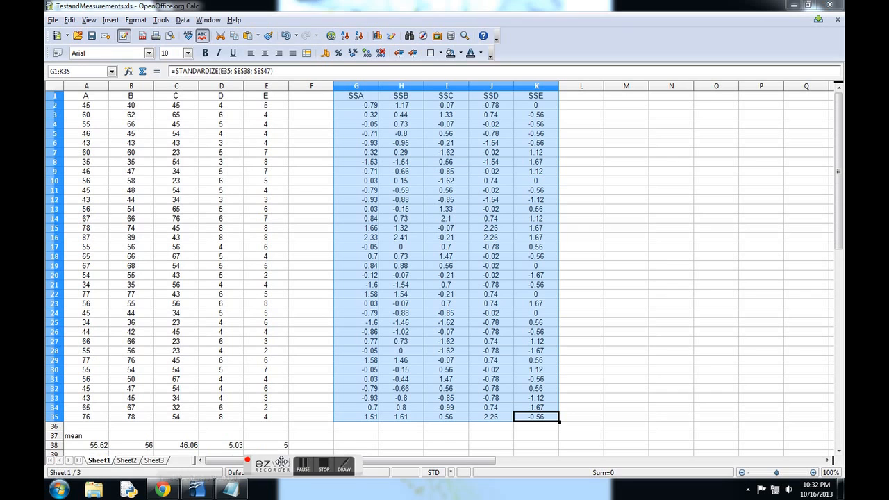
# Step: Paste the copied standard scores into Sheet2 from cell A1 with Paste Special, leaving out formulas
pyautogui.click(125, 460)
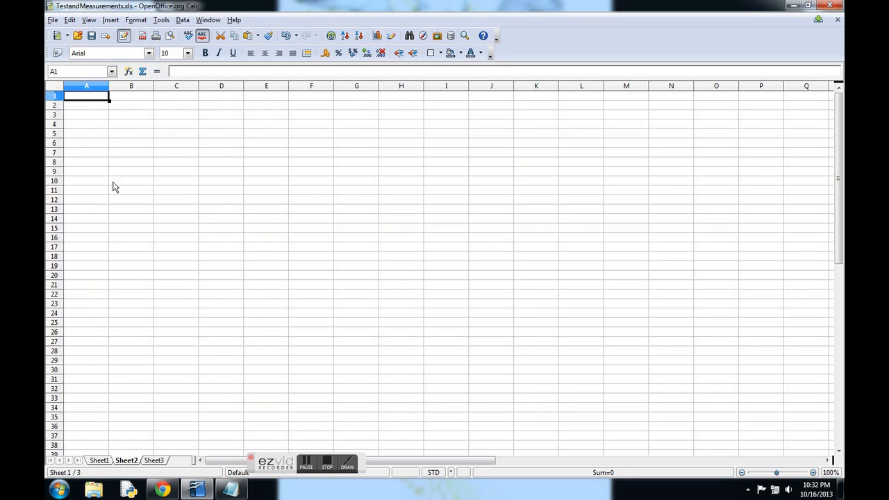
pyautogui.rightClick(103, 102)
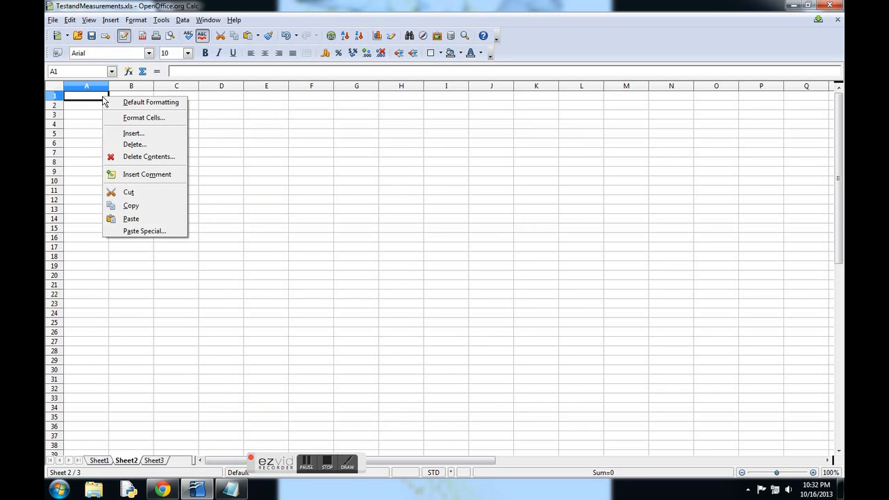
pyautogui.click(139, 237)
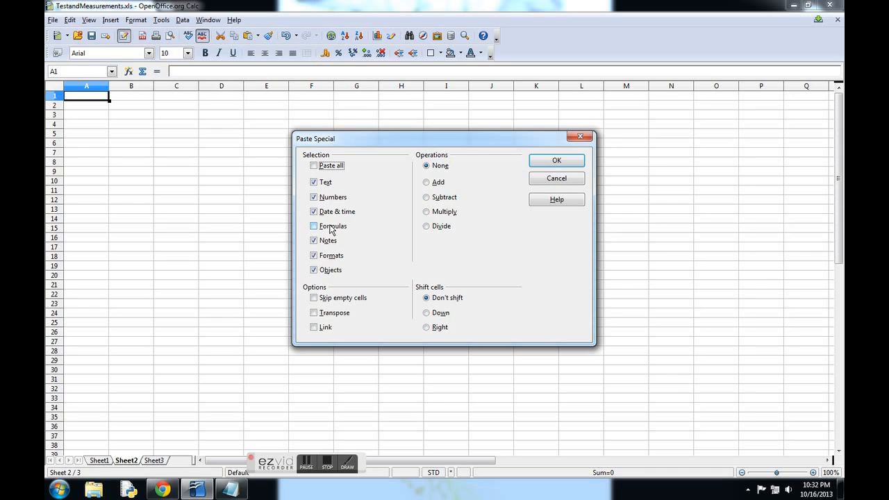
pyautogui.click(557, 161)
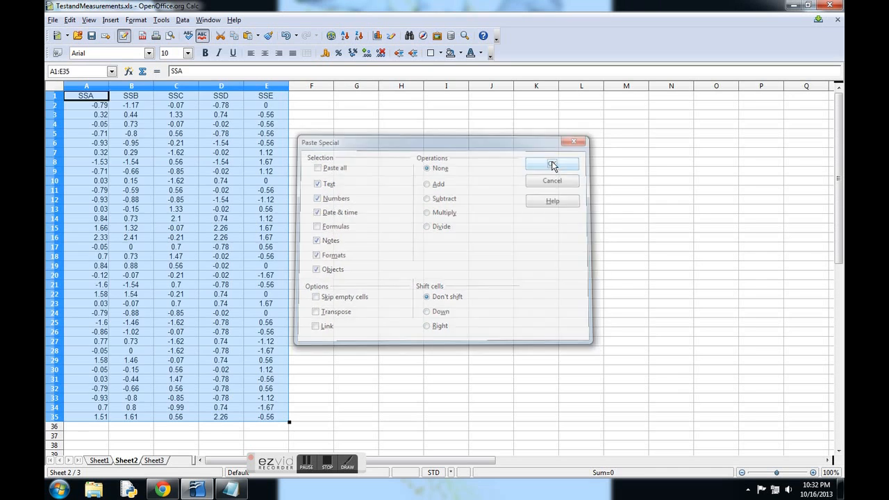
pyautogui.click(130, 164)
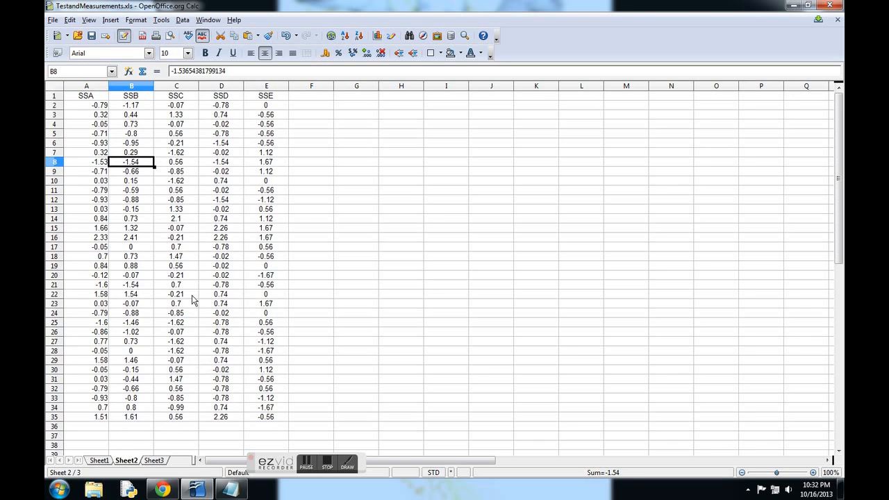
# Step: Label cell A37 "pearson's r" and cell A38 "a&b" below the standard scores on Sheet2
pyautogui.scroll(-1, 134, 224)
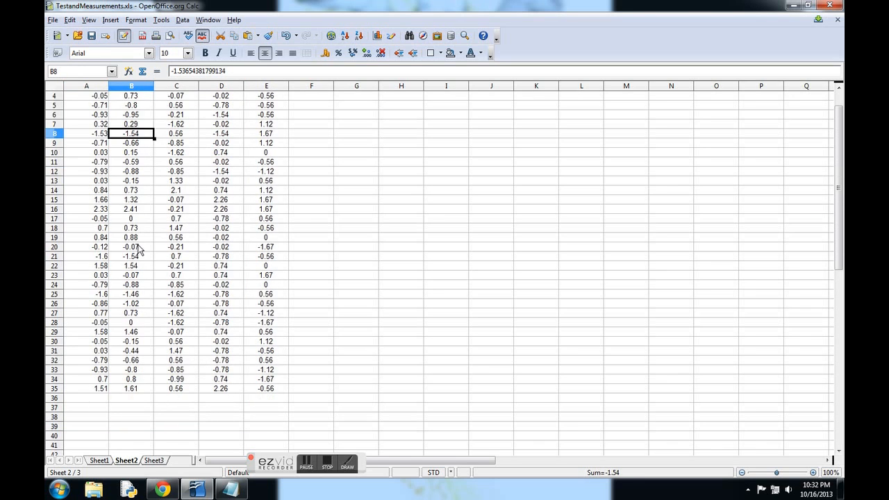
pyautogui.click(102, 411)
pyautogui.write("pearson's r")
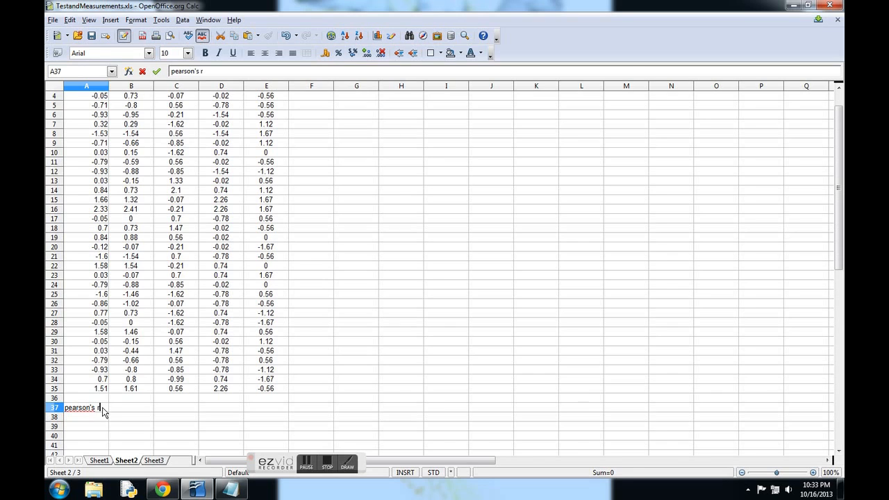
pyautogui.press('Return')
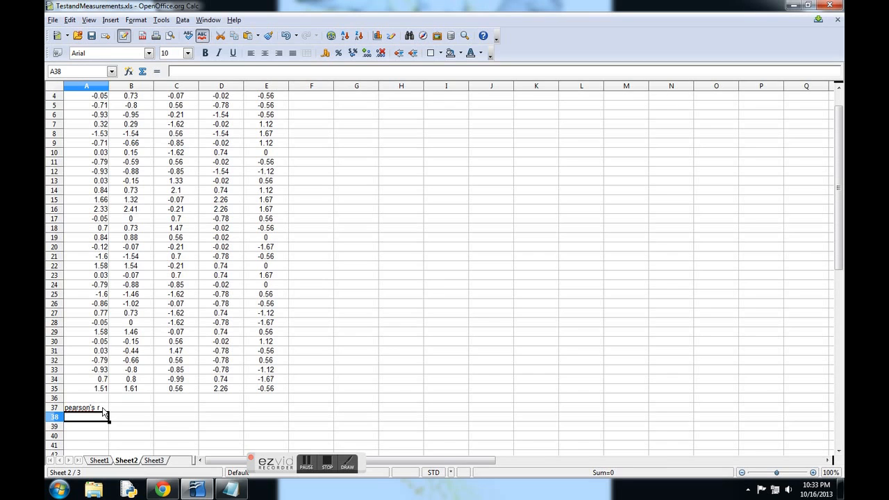
pyautogui.write('a&b')
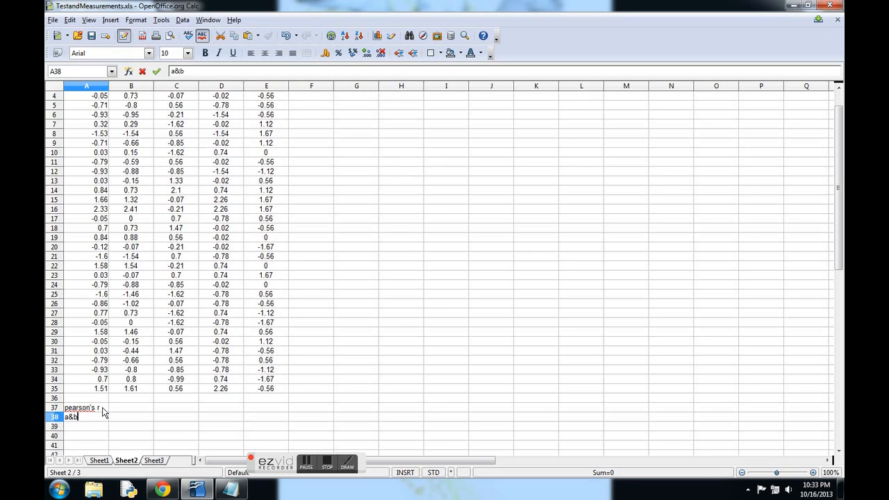
pyautogui.press('Return')
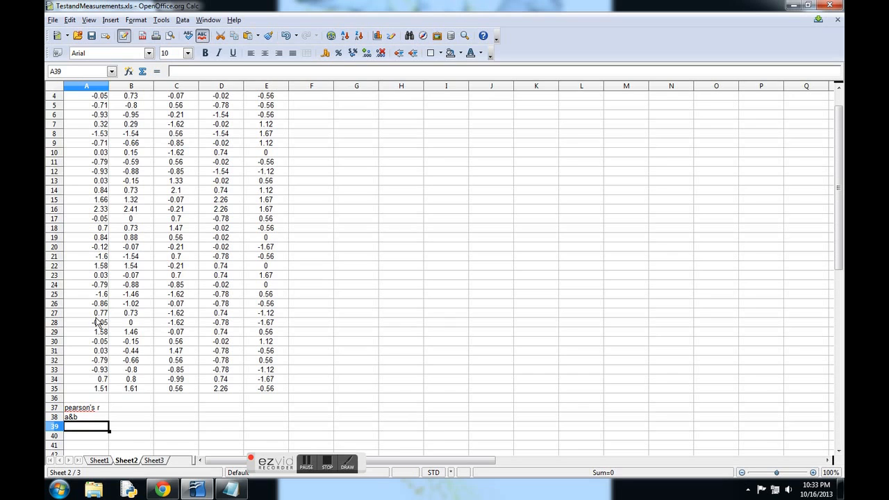
# Step: Compute the Pearson correlation of tests A and B in A39 with =pearson(A2:A35; B2:B35)
pyautogui.write('=pearson(')
pyautogui.scroll(1, 117, 304)
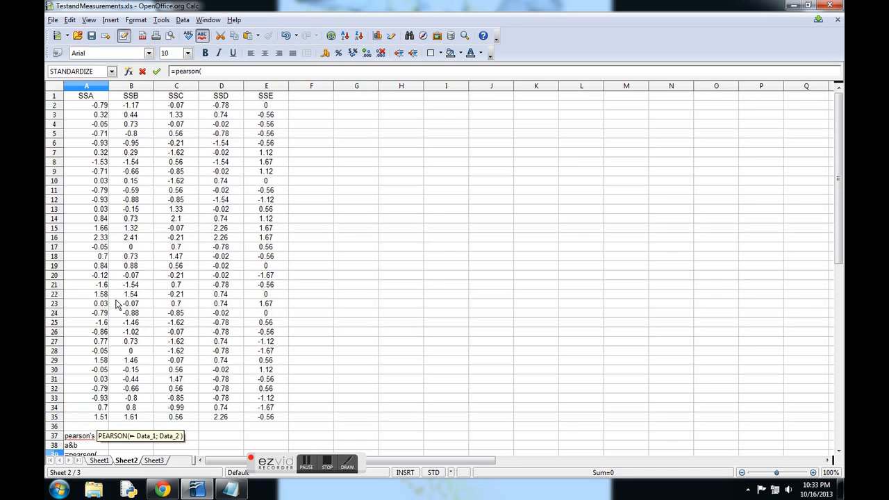
pyautogui.moveTo(98, 105); pyautogui.dragTo(92, 425)
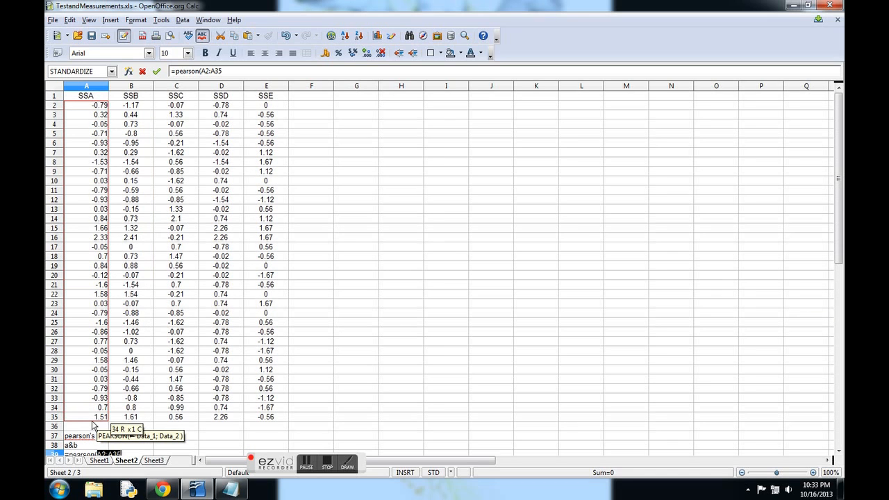
pyautogui.write(';')
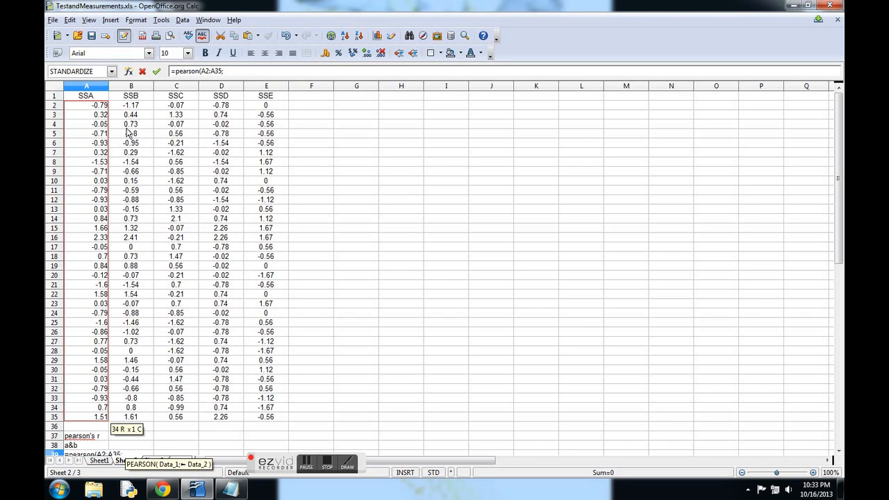
pyautogui.moveTo(129, 107); pyautogui.dragTo(140, 423)
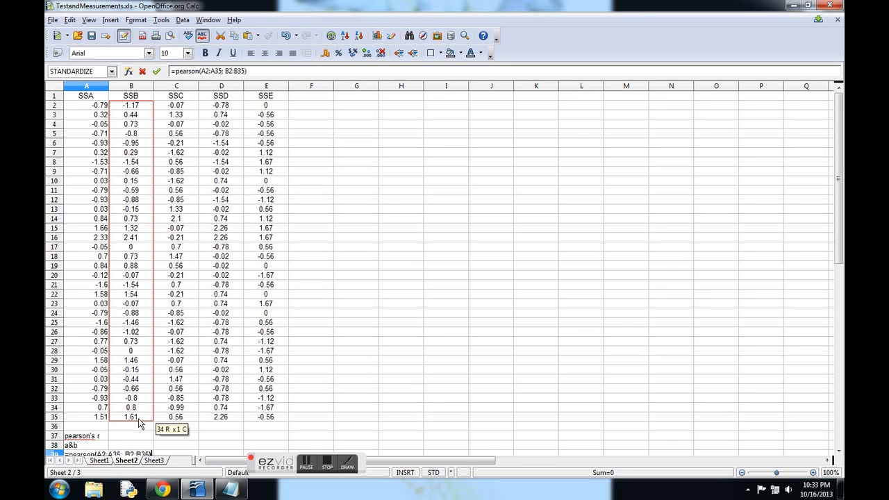
pyautogui.press('Return')
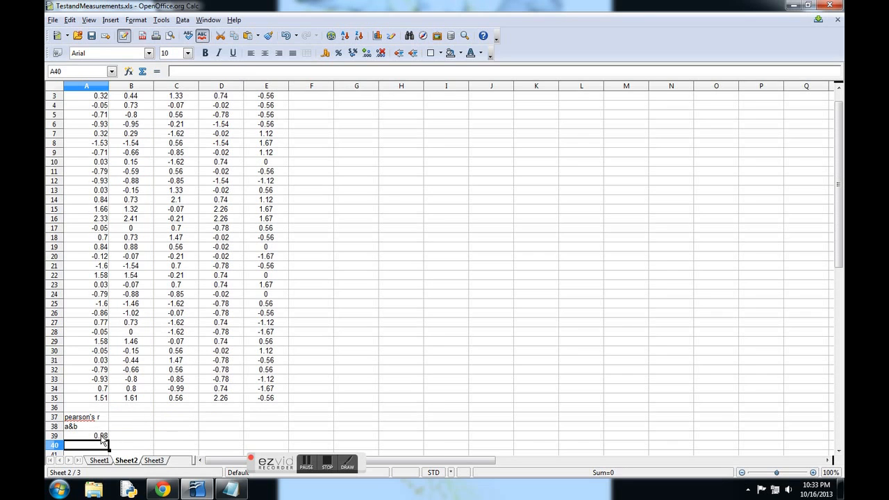
# Step: Label cell B38 "a&c" beside the "a&b" label
pyautogui.click(129, 430)
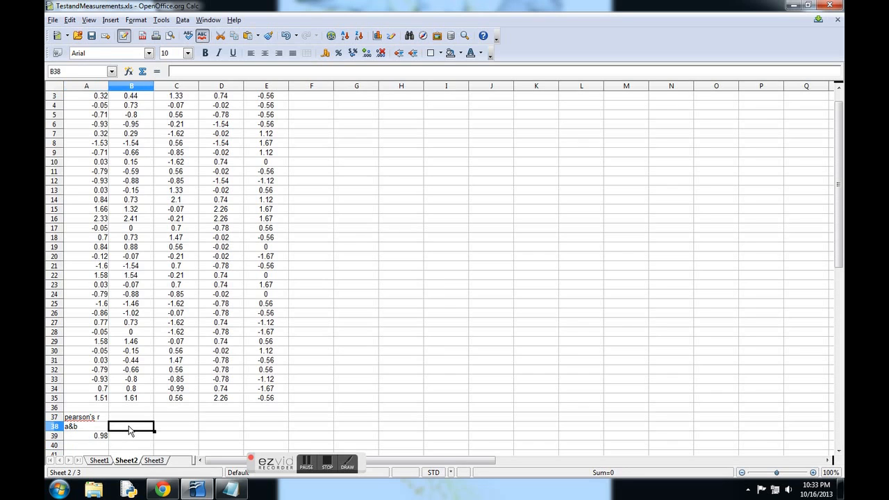
pyautogui.write('a&')
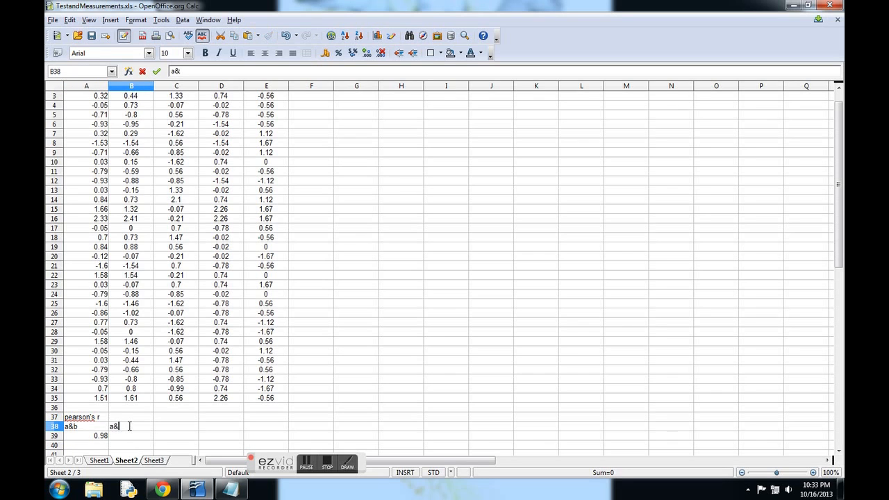
pyautogui.write('c')
pyautogui.press('Return')
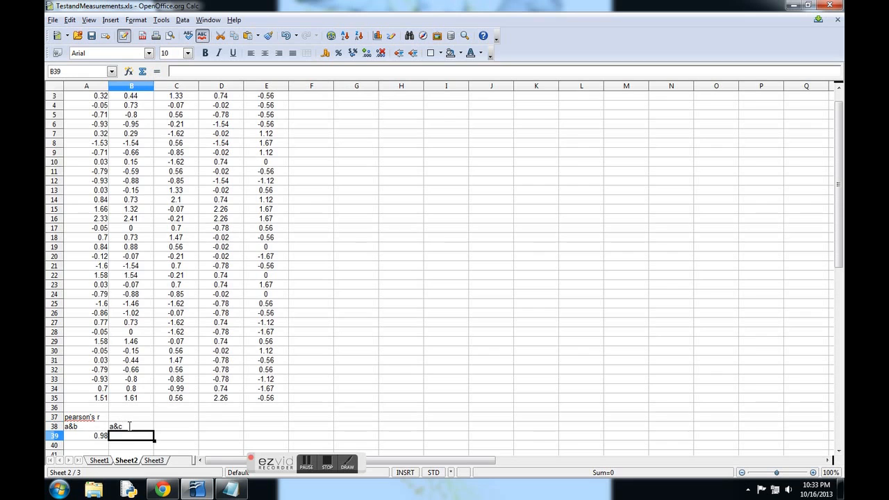
# Step: Compute the Pearson correlation of tests A and C in B39 with =pearson(A2:A35; C2:C35)
pyautogui.scroll(1, 143, 403)
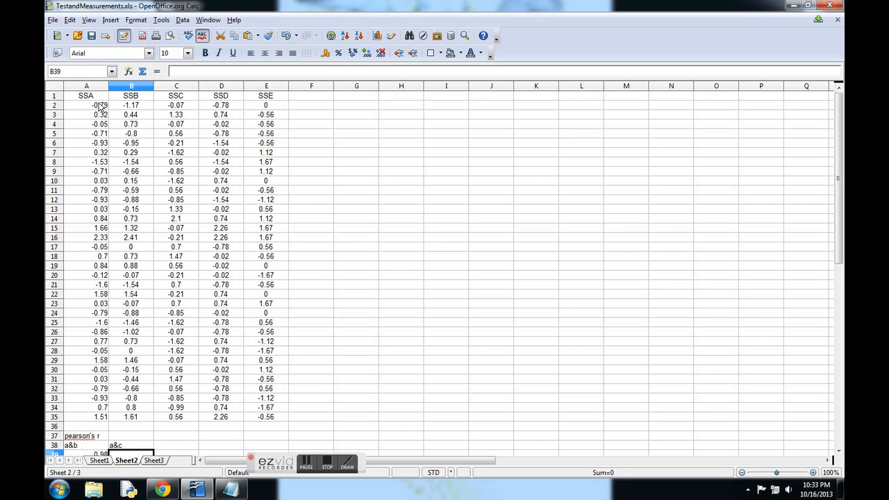
pyautogui.write('=pe')
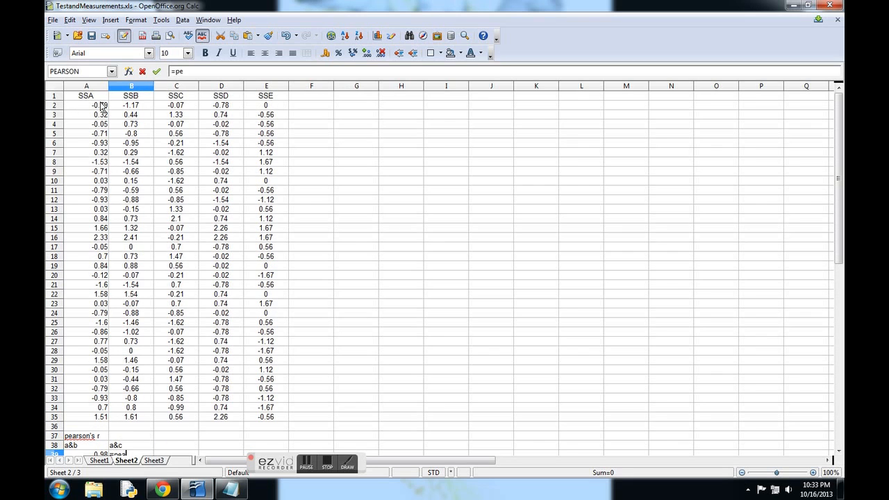
pyautogui.write('arson(')
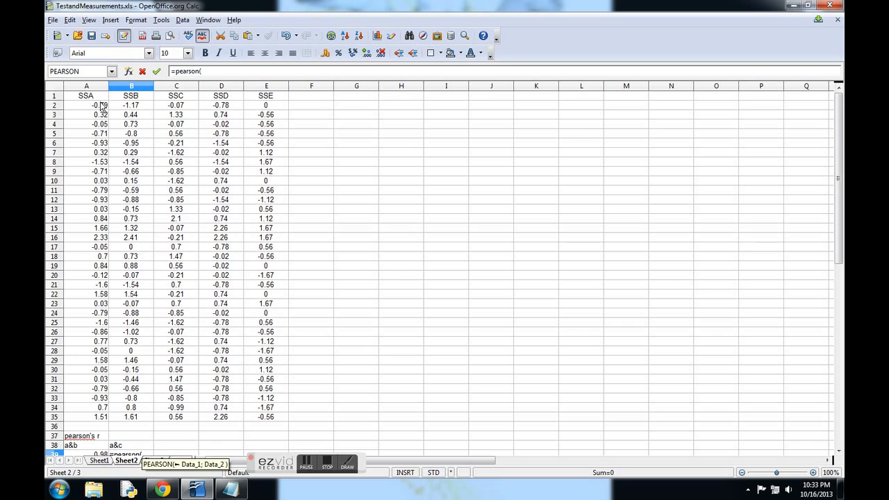
pyautogui.moveTo(100, 106); pyautogui.dragTo(104, 420)
pyautogui.write(';')
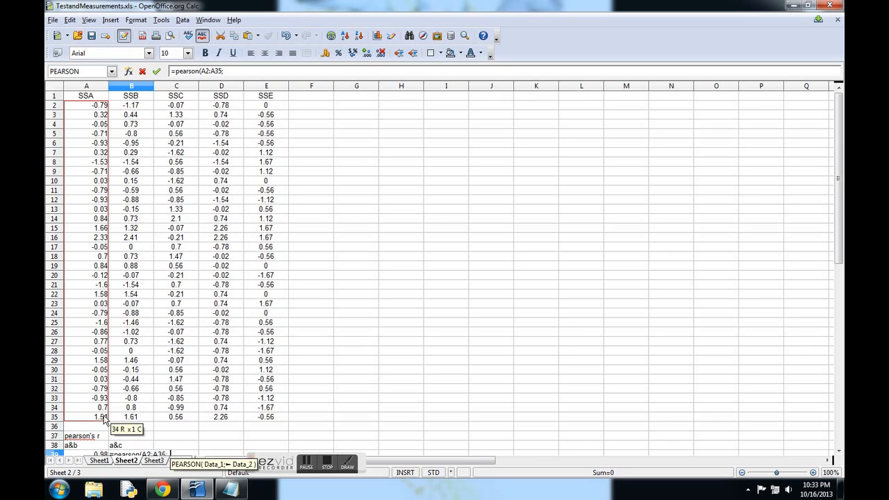
pyautogui.moveTo(171, 105); pyautogui.dragTo(185, 422)
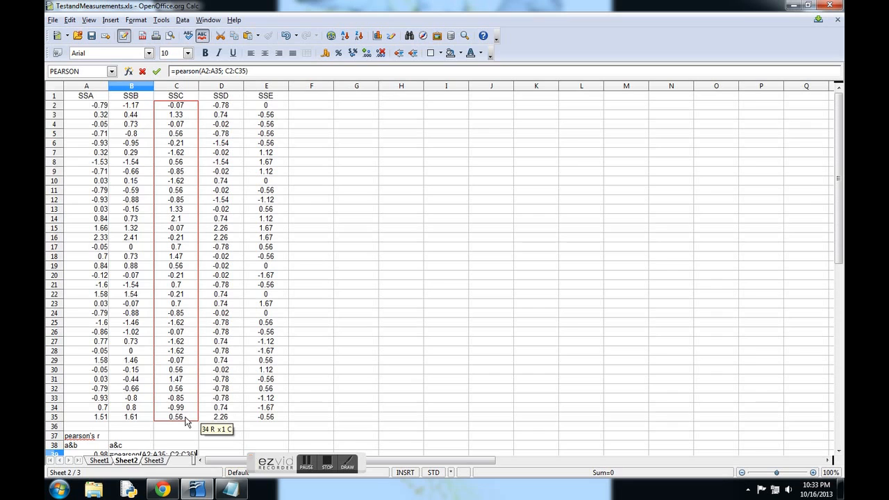
pyautogui.press('Return')
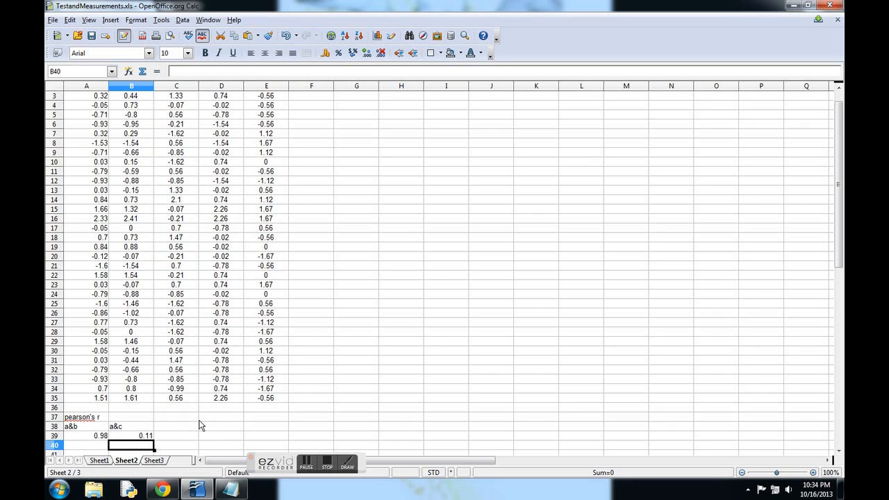
# Step: Label cell C38 "a&d" and cell D38 "a&e" in the correlation label row
pyautogui.scroll(1, 200, 425)
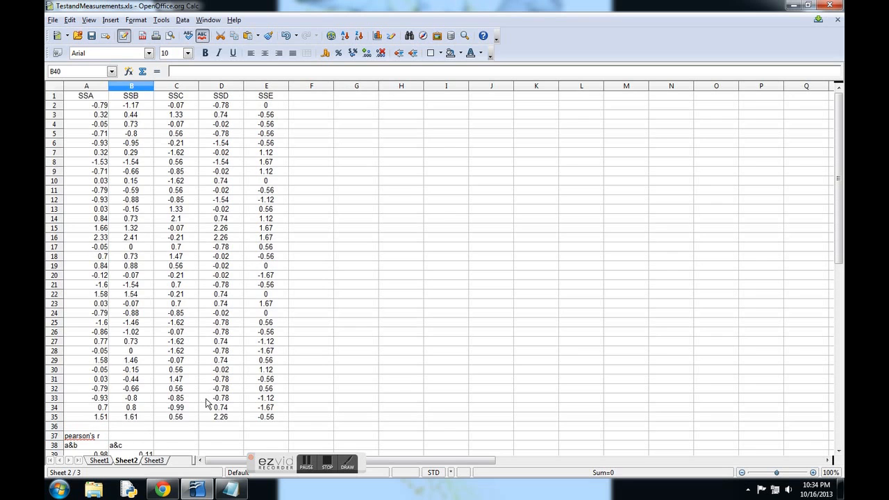
pyautogui.scroll(-2, 202, 417)
pyautogui.click(180, 391)
pyautogui.write('a')
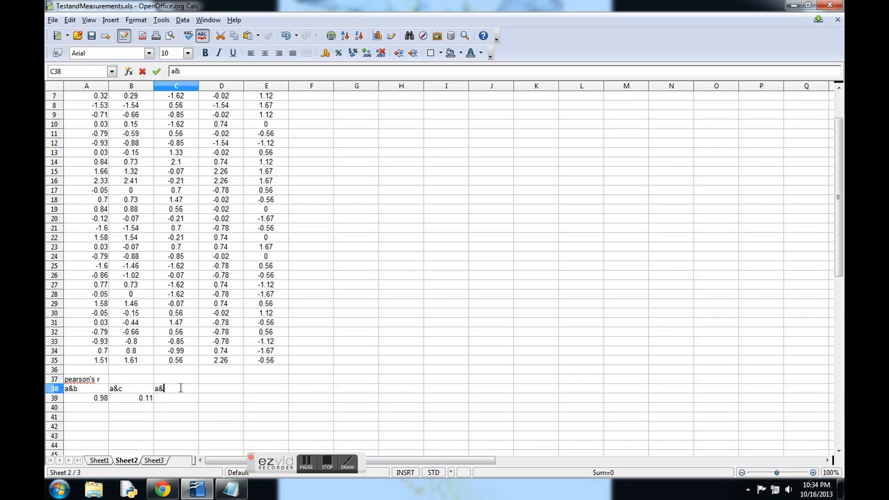
pyautogui.write('&d')
pyautogui.press('Return')
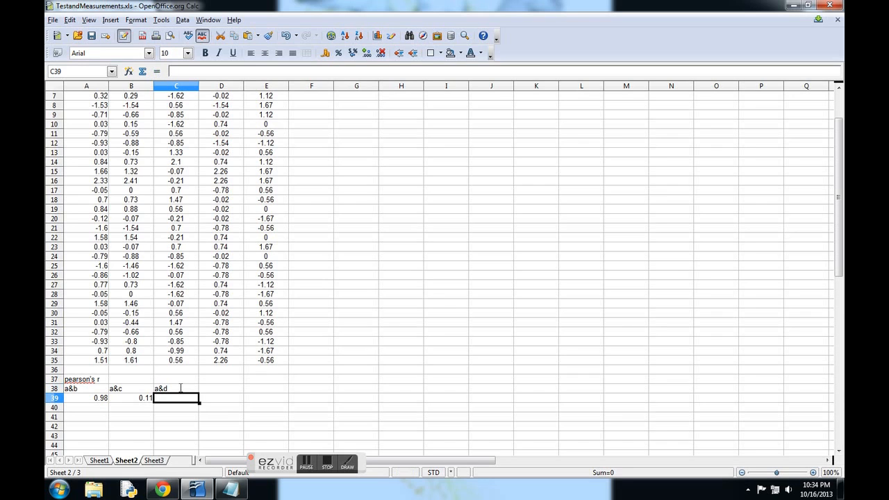
pyautogui.click(208, 383)
pyautogui.click(209, 392)
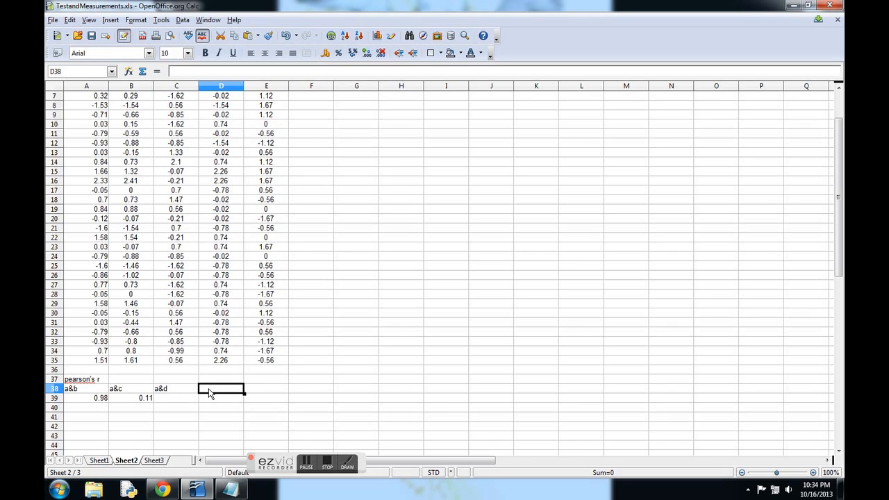
pyautogui.write('a&e')
pyautogui.press('Return')
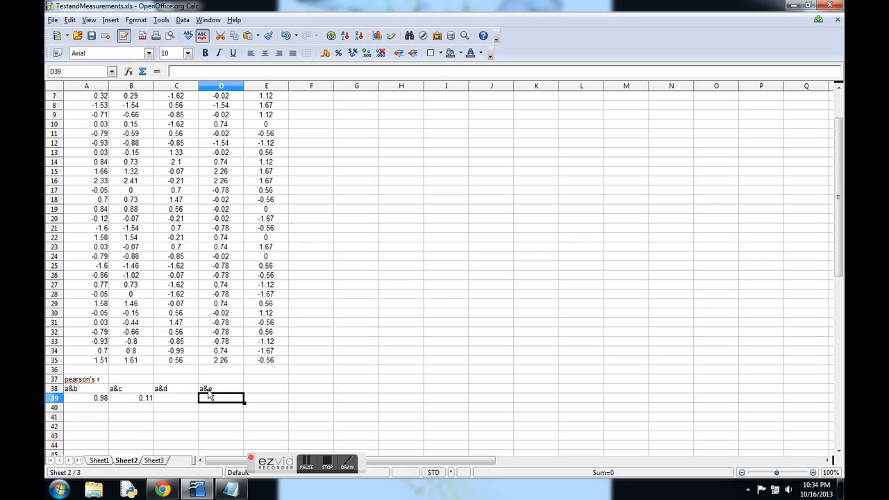
pyautogui.scroll(2, 179, 397)
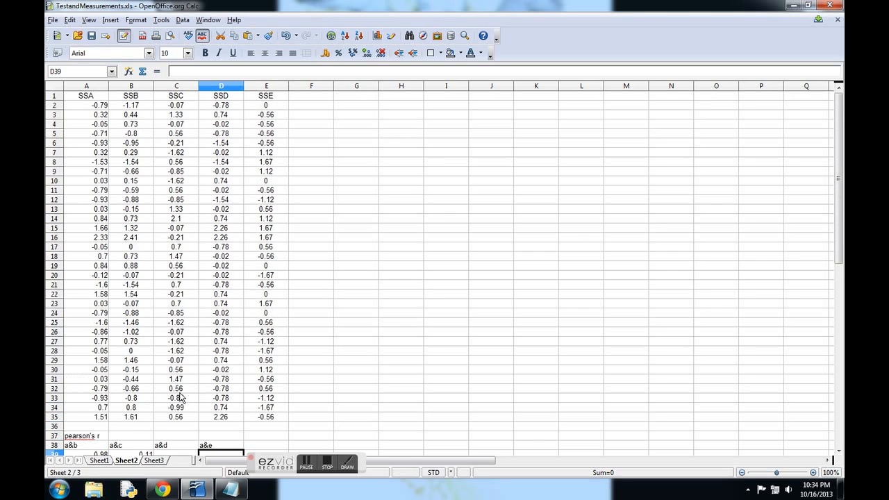
pyautogui.click(164, 454)
pyautogui.moveTo(97, 106); pyautogui.dragTo(75, 74)
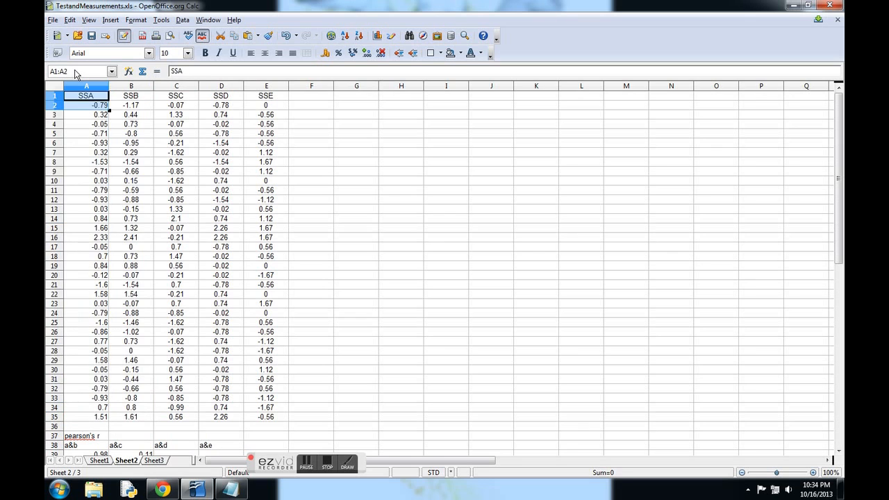
pyautogui.click(395, 322)
# Step: Compute the Pearson correlation of tests A and D in C39 with =pearson(A2:A35; D2:D35)
pyautogui.scroll(-4, 395, 322)
pyautogui.click(167, 343)
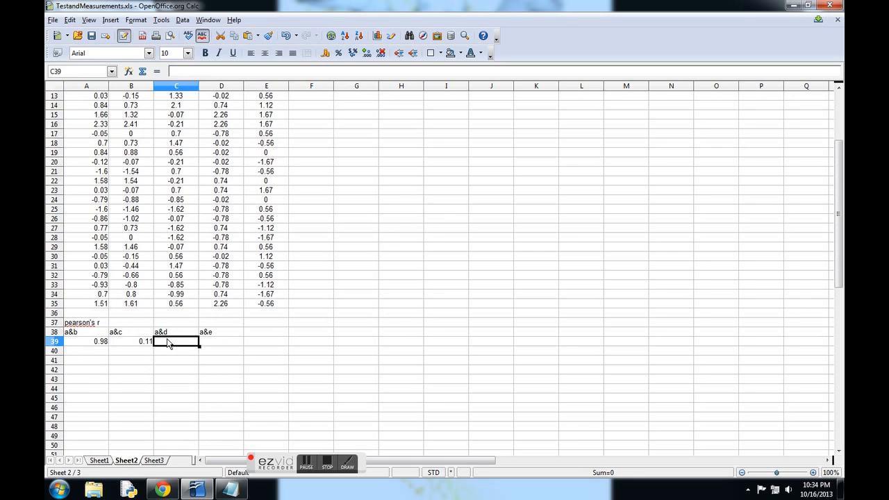
pyautogui.write('=pearson')
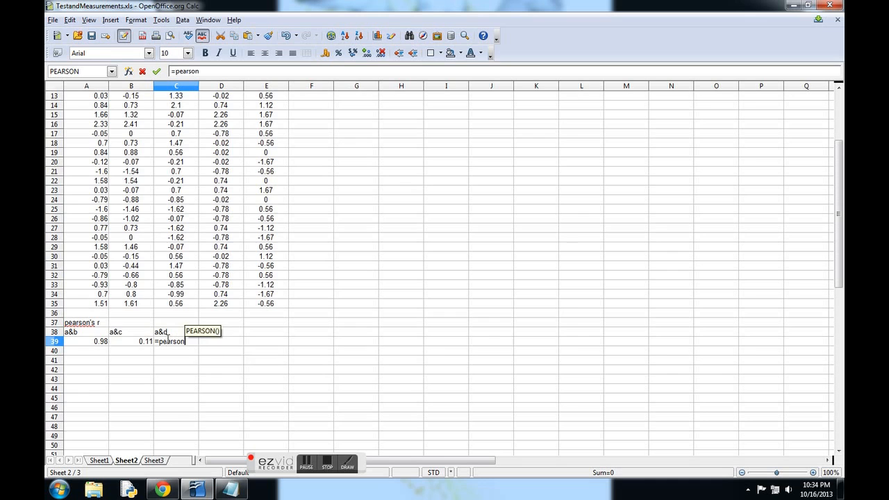
pyautogui.write('(')
pyautogui.scroll(4, 208, 327)
pyautogui.moveTo(97, 107); pyautogui.dragTo(100, 421)
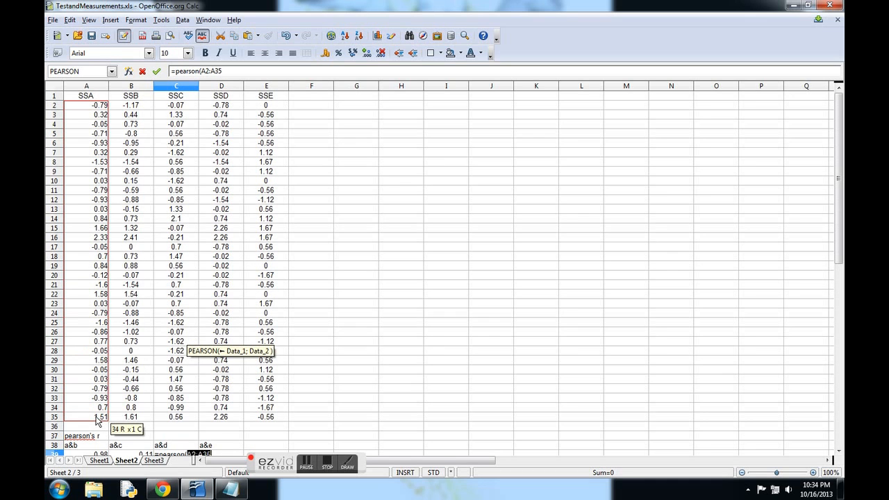
pyautogui.write(';')
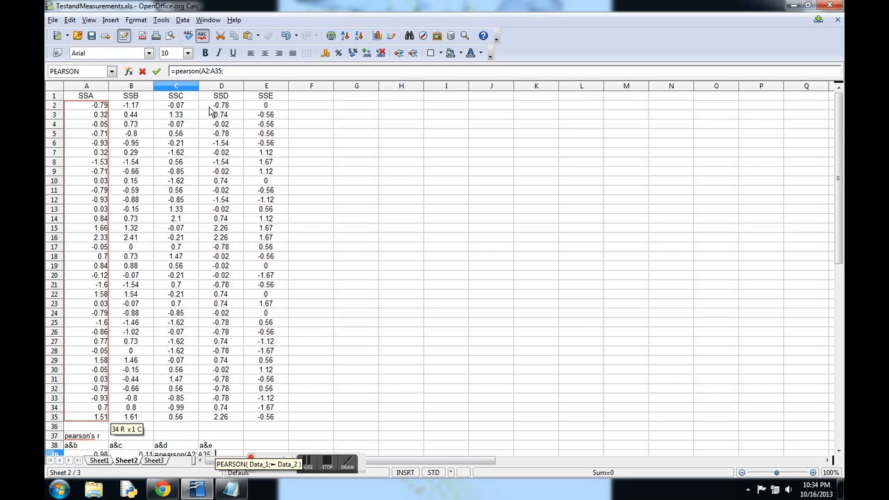
pyautogui.moveTo(229, 110); pyautogui.dragTo(228, 424)
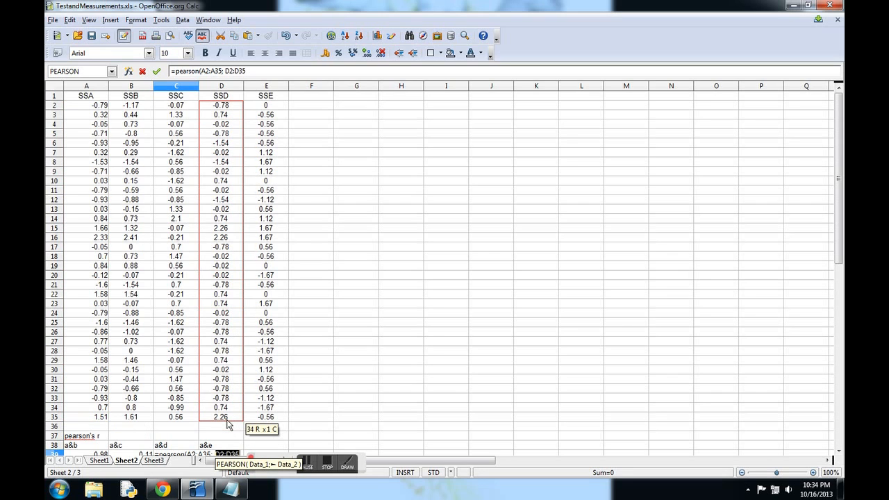
pyautogui.press('Return')
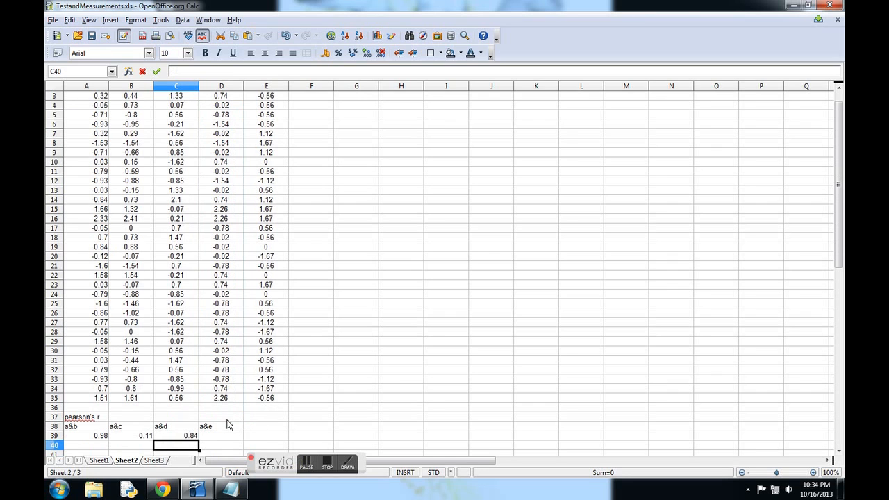
# Step: Compute the Pearson correlation of tests A and E in D39, using ranges A2:A35 and E2:E35
pyautogui.click(224, 435)
pyautogui.write('=')
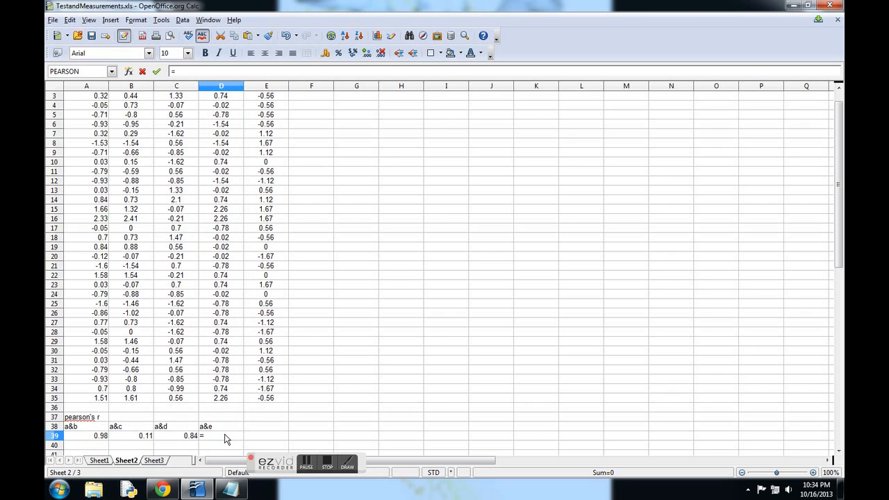
pyautogui.write('pearson')
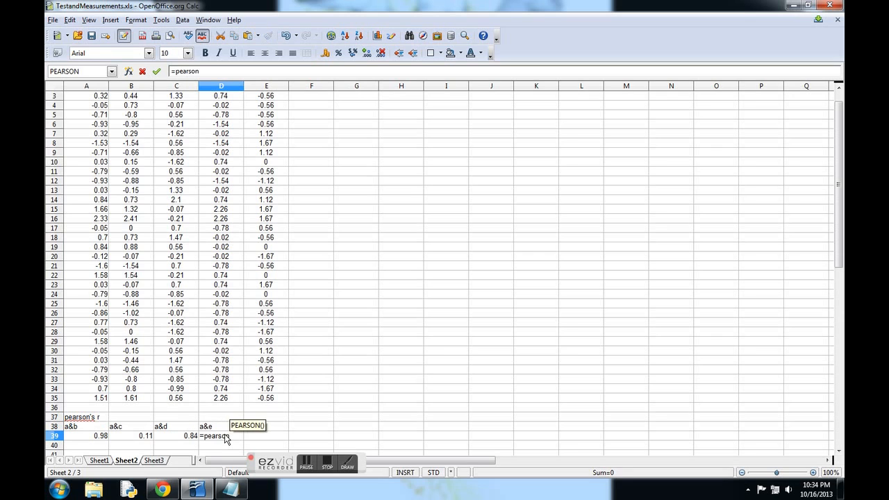
pyautogui.write('(')
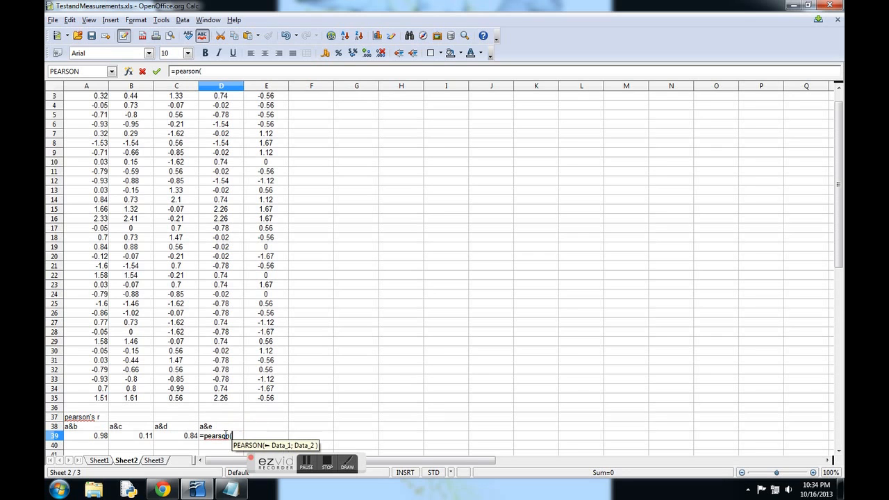
pyautogui.scroll(1, 225, 427)
pyautogui.moveTo(78, 106); pyautogui.dragTo(97, 421)
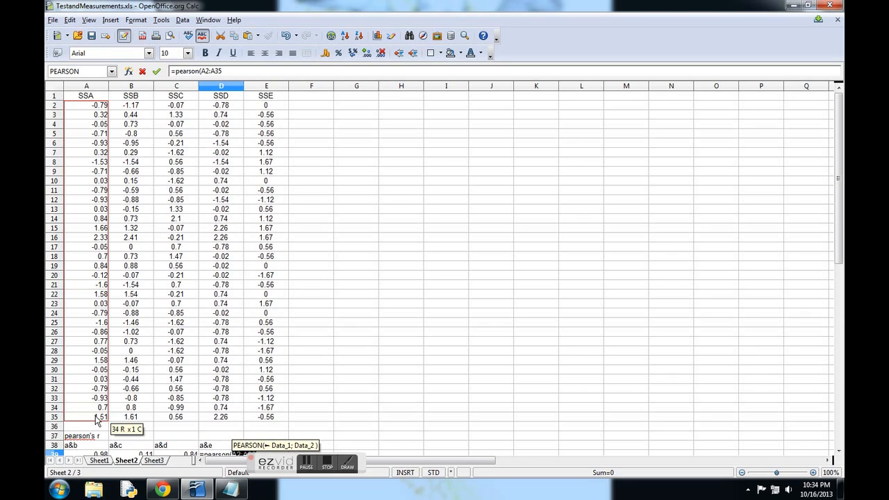
pyautogui.write(';')
pyautogui.moveTo(263, 106); pyautogui.dragTo(263, 421)
pyautogui.press('Return')
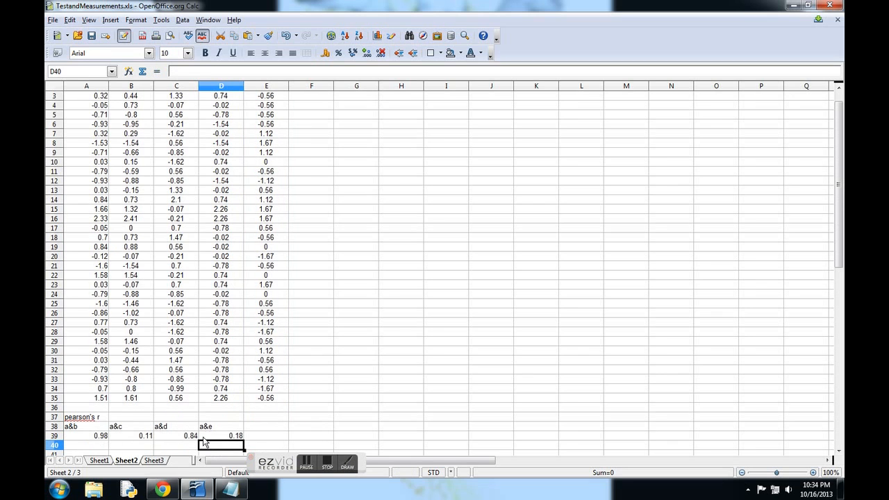
# Step: Insert a points-only XY (Scatter) chart of the SSA and SSB scores in A2:B35
pyautogui.scroll(1, 278, 313)
pyautogui.click(344, 201)
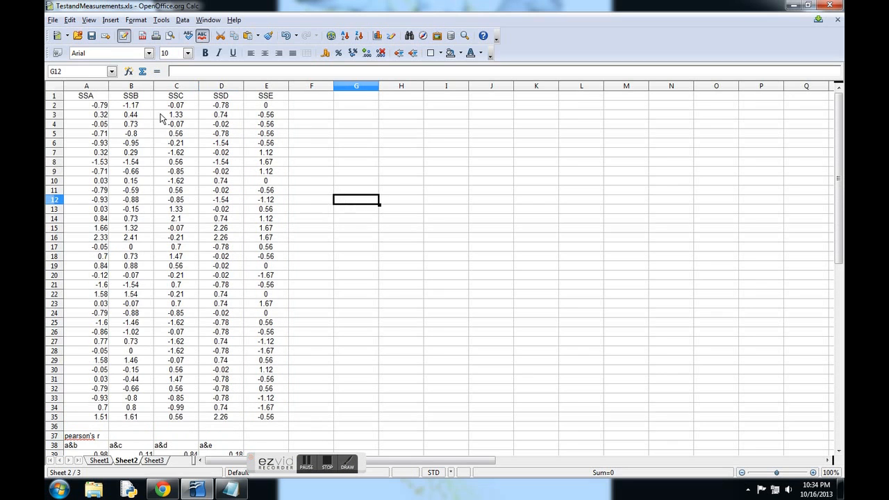
pyautogui.moveTo(105, 106); pyautogui.dragTo(126, 418)
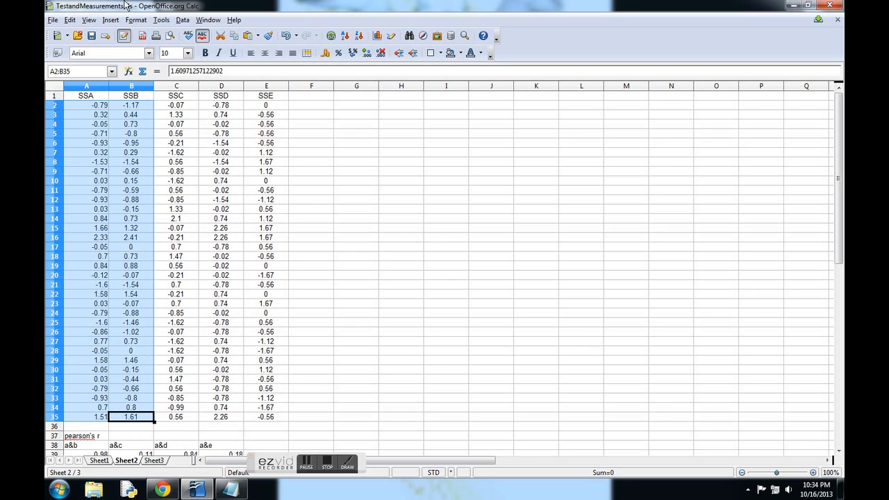
pyautogui.click(110, 20)
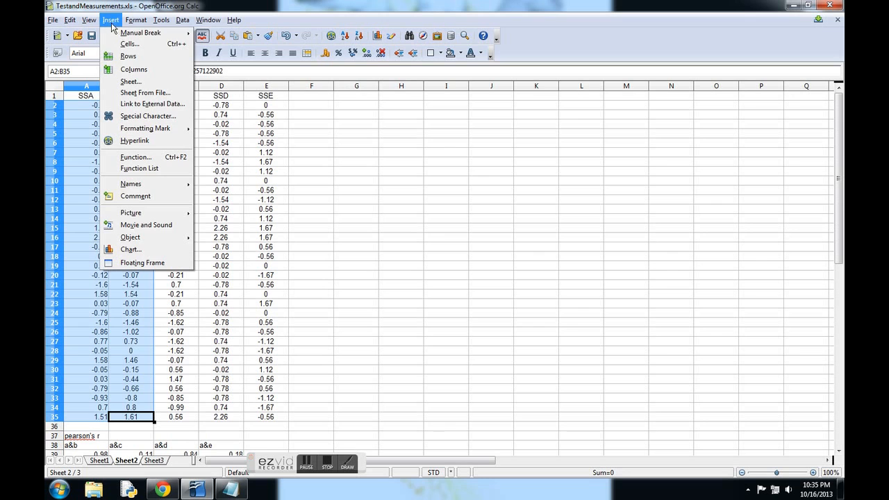
pyautogui.click(130, 250)
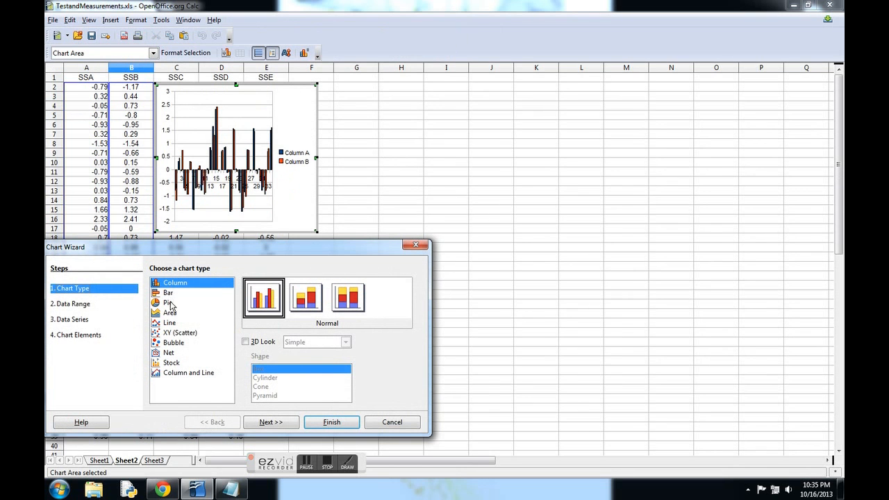
pyautogui.click(180, 333)
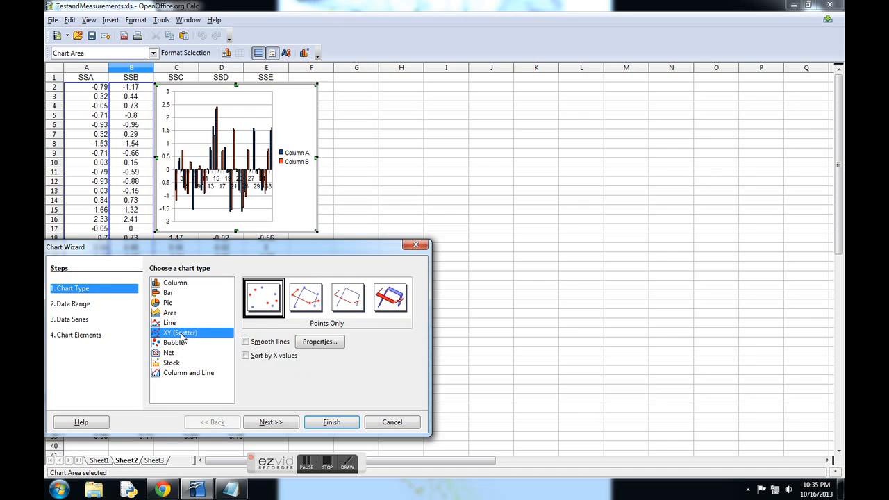
pyautogui.click(329, 423)
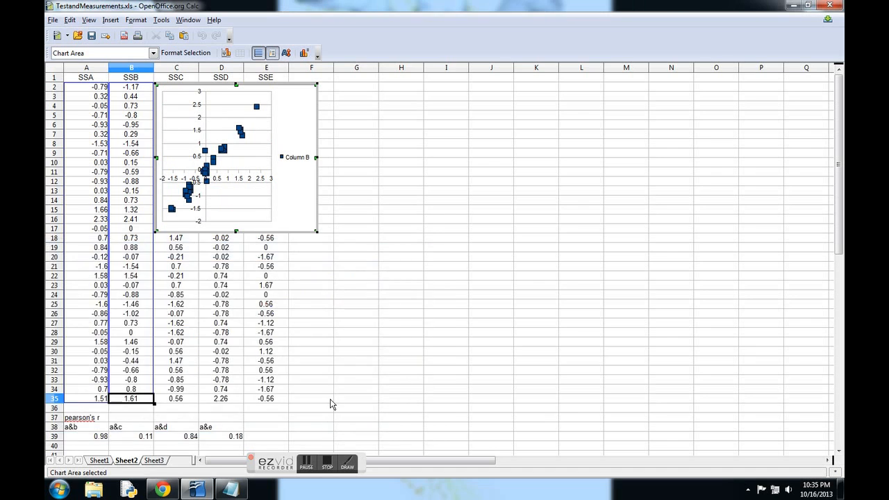
# Step: Move the scatter chart off the score columns into the empty area over columns G to J, around rows 9 to 24
pyautogui.moveTo(316, 105); pyautogui.dragTo(506, 174)
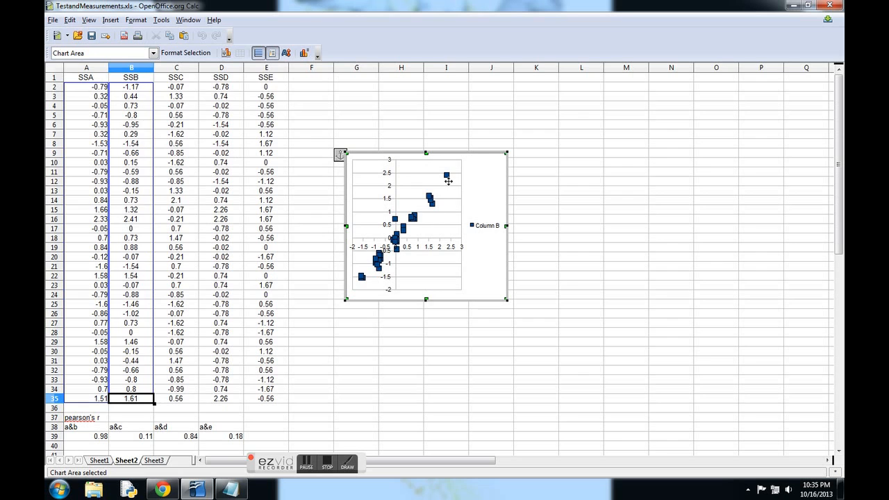
pyautogui.click(180, 94)
pyautogui.click(400, 134)
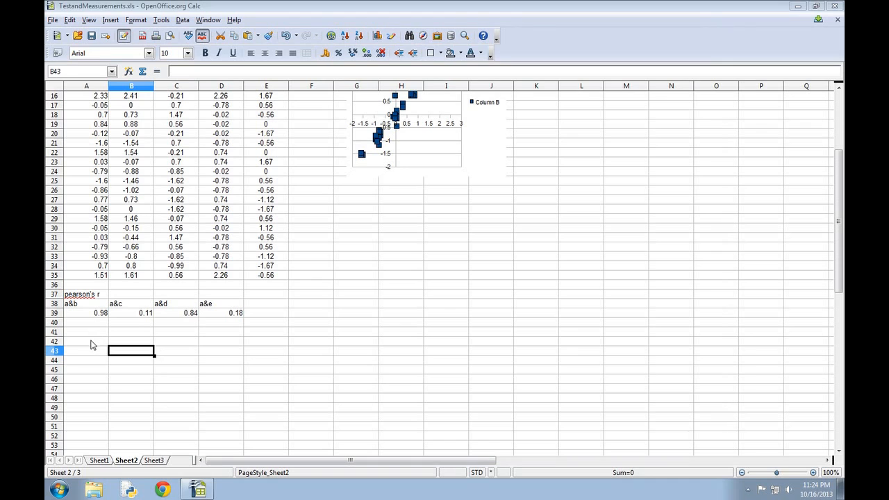
# Step: Enter the heading "correlation matrix" in cell A42 below the Pearson results
pyautogui.click(93, 344)
pyautogui.write('correlation matrix')
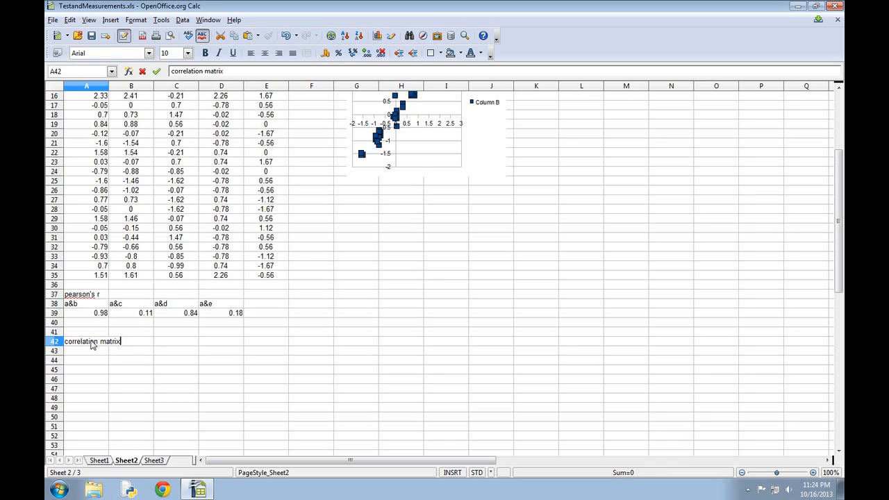
pyautogui.press('Return')
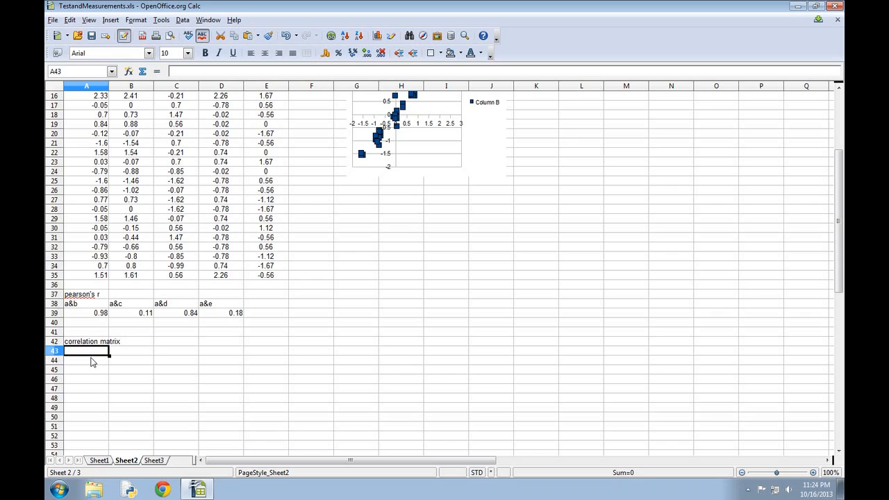
# Step: Label the correlation matrix rows a, b, c, d and e in cells A44 to A48
pyautogui.click(91, 361)
pyautogui.write('a&b')
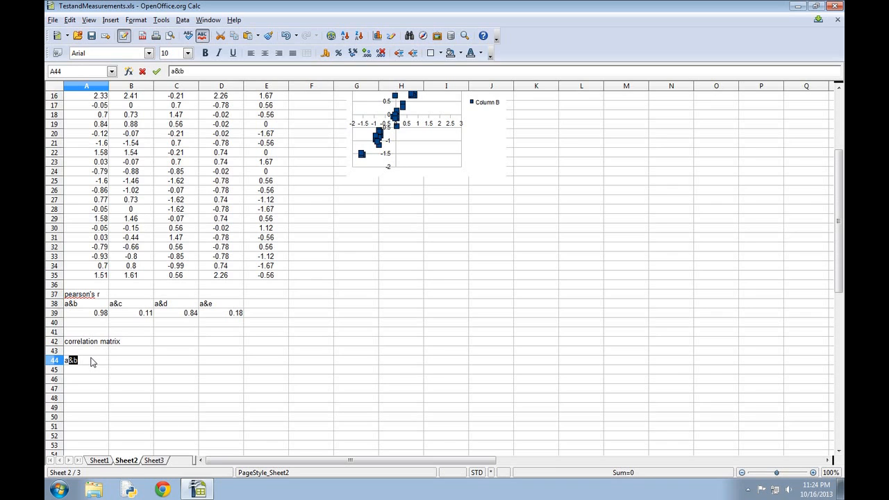
pyautogui.press('Delete')
pyautogui.press('Return')
pyautogui.write('b')
pyautogui.press('Return')
pyautogui.write('c')
pyautogui.press('Delete')
pyautogui.press('Return')
pyautogui.write('d')
pyautogui.press('Return')
pyautogui.write('e')
pyautogui.press('Return')
# Step: Label the correlation matrix columns a, b, c, d and e in cells B43 to F43
pyautogui.click(135, 356)
pyautogui.write('a')
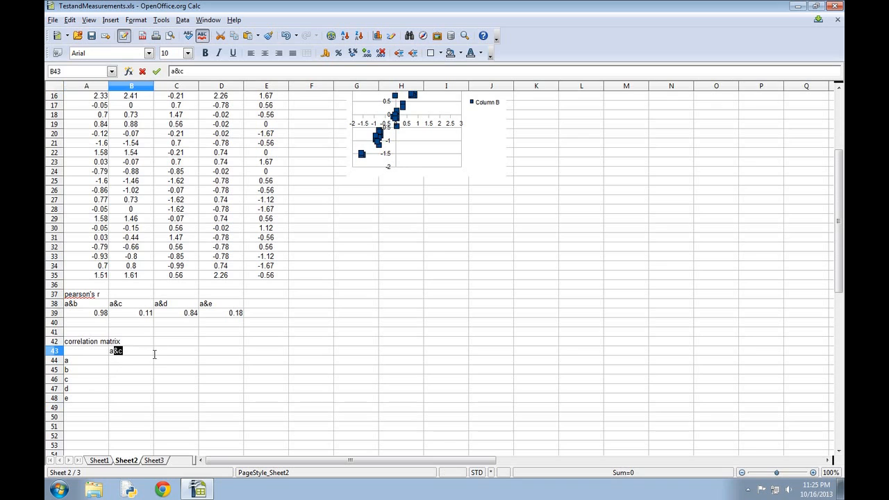
pyautogui.click(162, 354)
pyautogui.write('b')
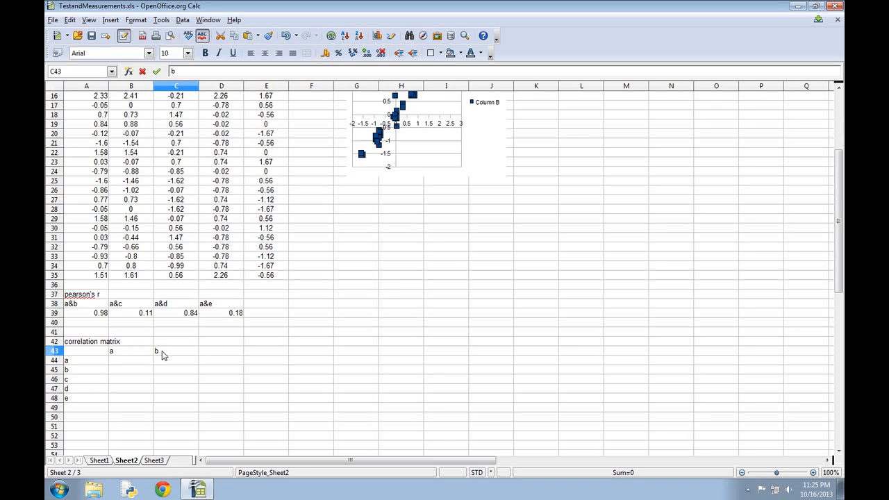
pyautogui.click(203, 354)
pyautogui.write('c')
pyautogui.click(271, 354)
pyautogui.write('d')
pyautogui.click(298, 354)
pyautogui.write('e')
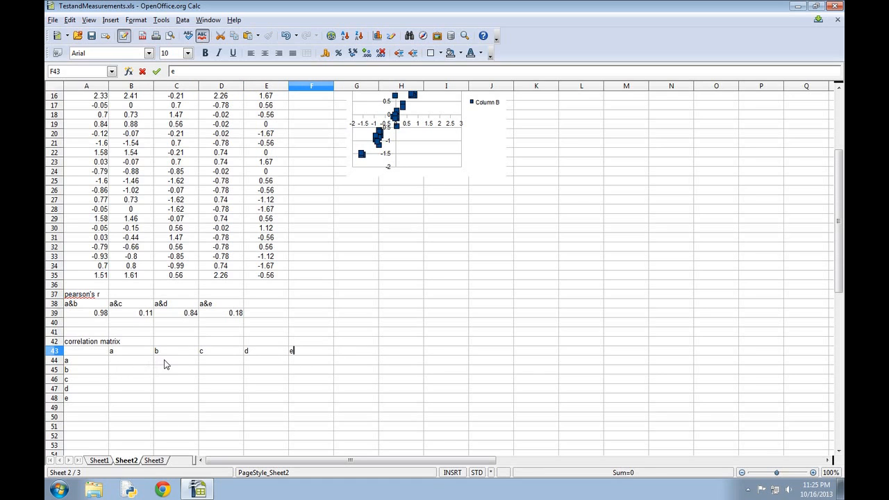
# Step: Fill row a of the matrix with 0.98 in C44, 0.11 in D44 and 0.84 in E44
pyautogui.click(165, 365)
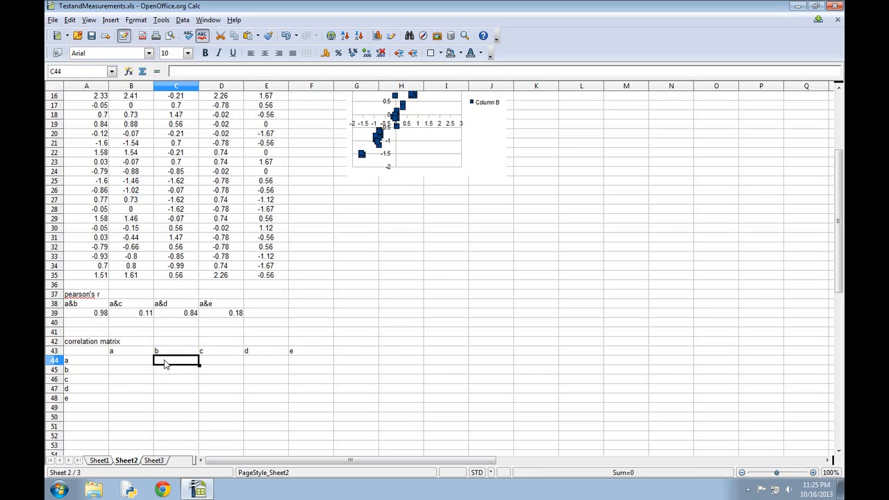
pyautogui.write('0.98')
pyautogui.click(216, 364)
pyautogui.write('0.11')
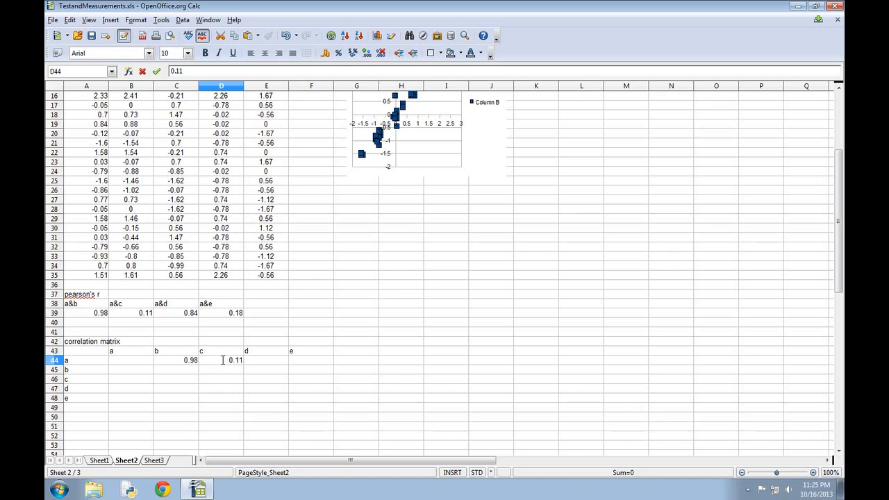
pyautogui.click(267, 363)
pyautogui.write('0.8')
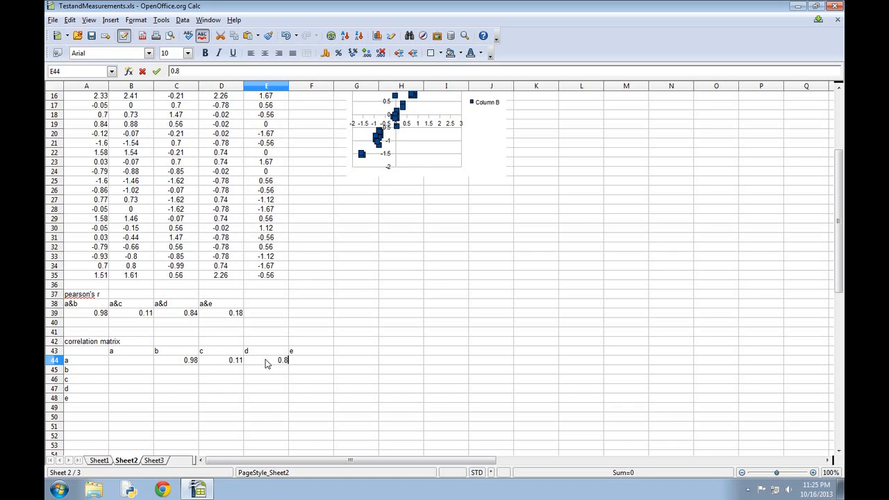
pyautogui.write('4')
# Step: Copy the a&e correlation from D39 and paste only its value, without the formula, into F44 of the matrix
pyautogui.rightClick(233, 316)
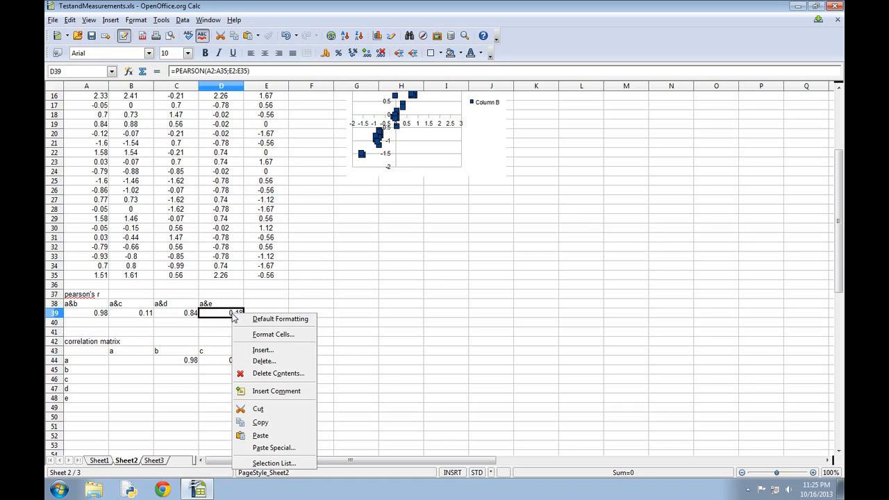
pyautogui.click(262, 423)
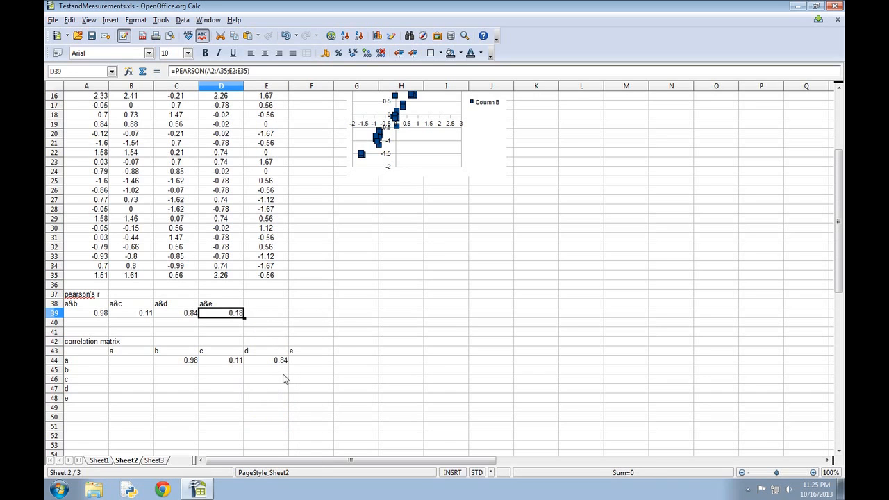
pyautogui.click(303, 361)
pyautogui.rightClick(303, 361)
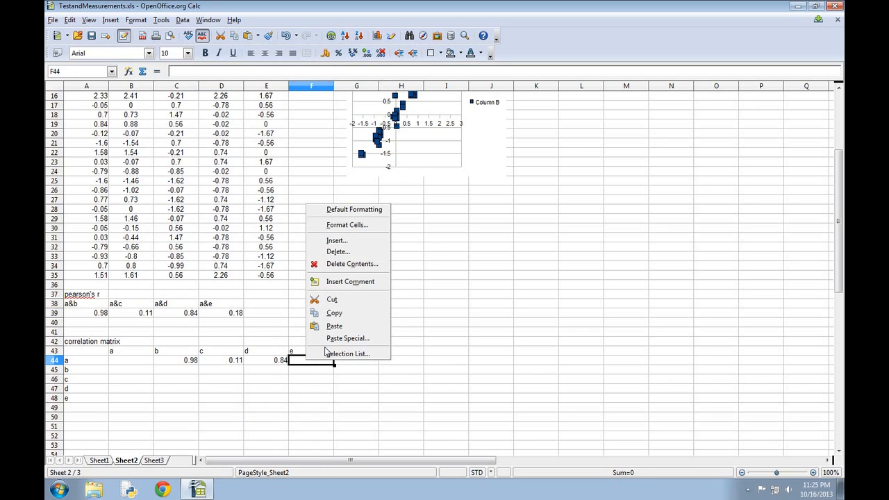
pyautogui.click(330, 340)
pyautogui.click(330, 168)
pyautogui.click(332, 198)
pyautogui.click(332, 227)
pyautogui.click(536, 163)
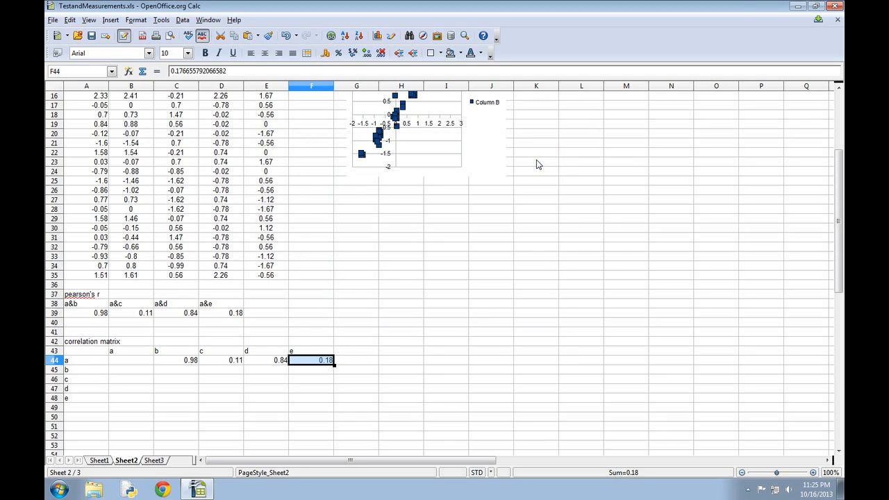